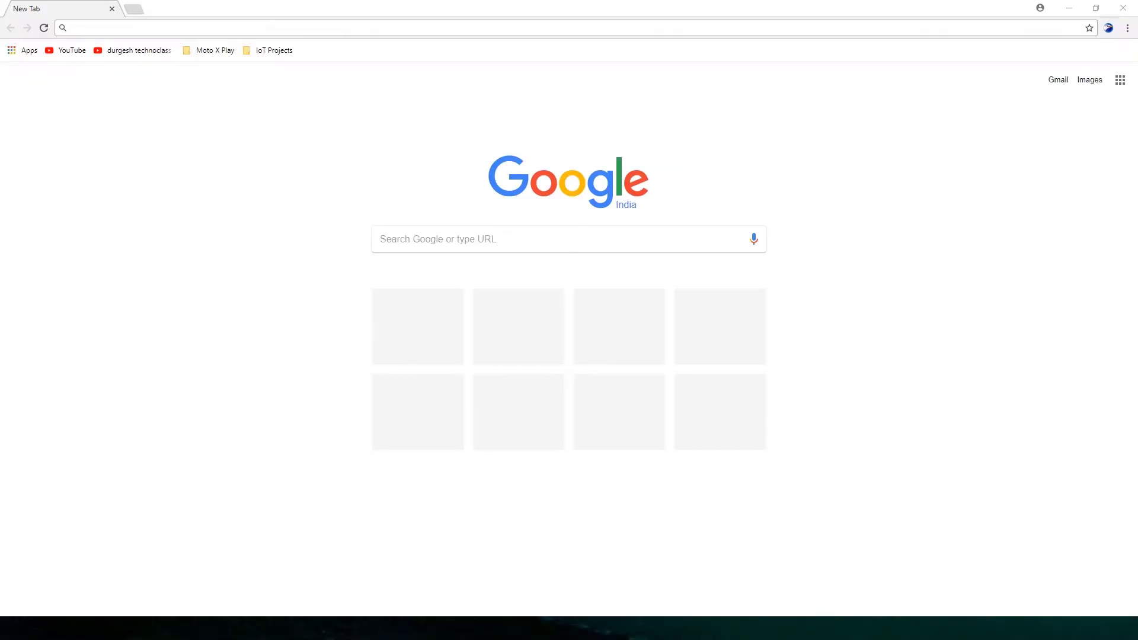
Search for 'ocenaudio' and download the free 3.3.10 Windows installer from ocenaudio.com to Downloads
{"action": "left_click", "coordinate": [122, 27]}
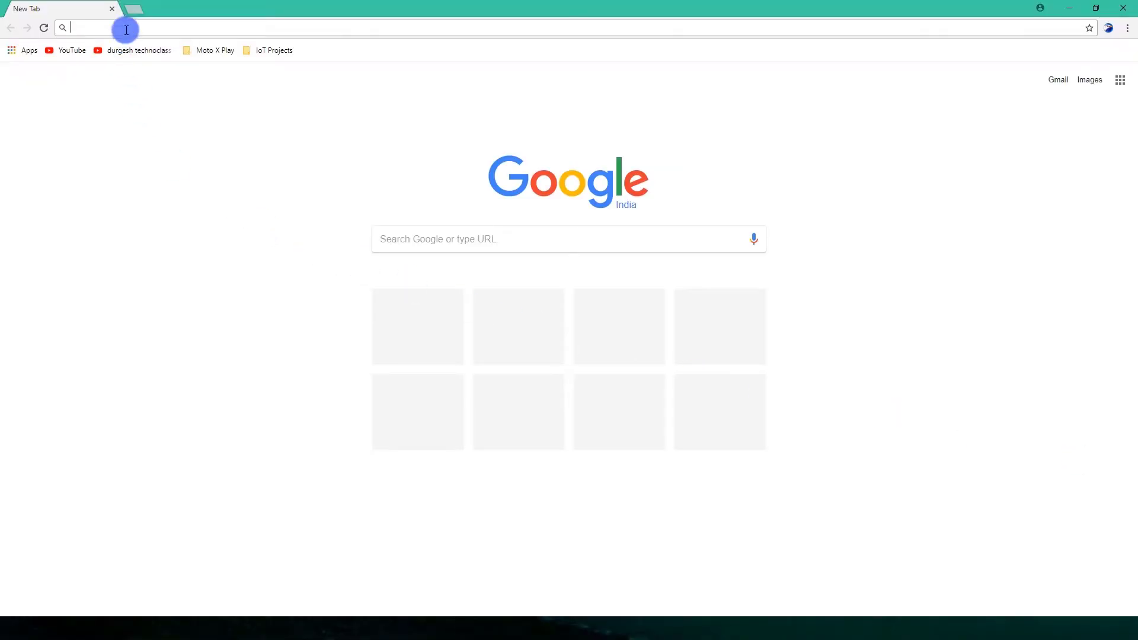
{"action": "type", "text": "oc"}
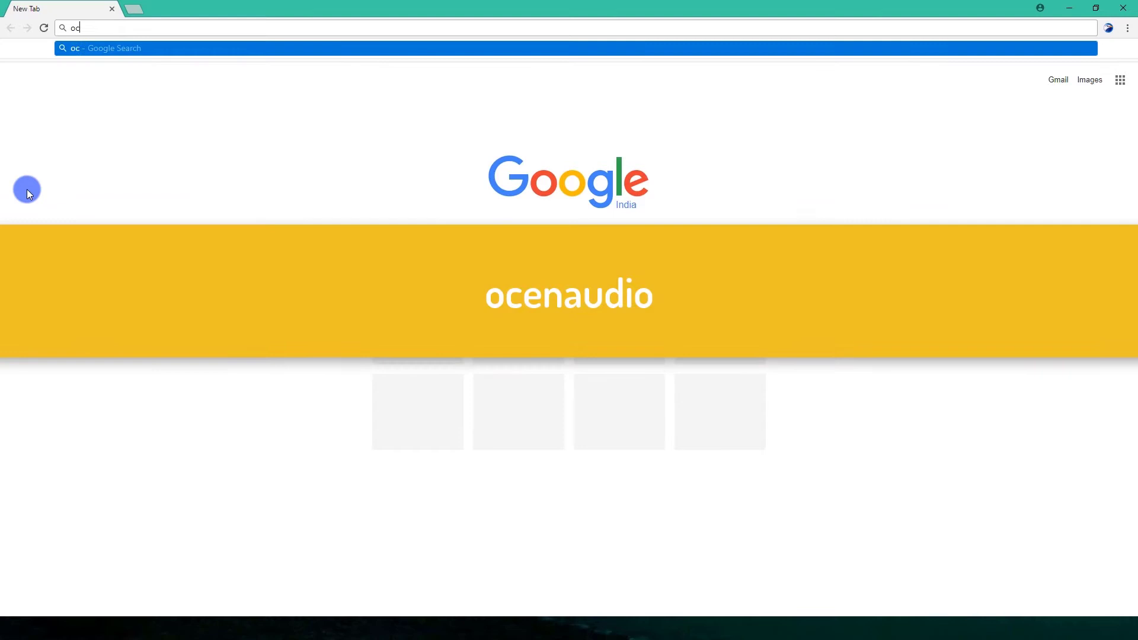
{"action": "type", "text": "enaudio"}
{"action": "key", "text": "Return"}
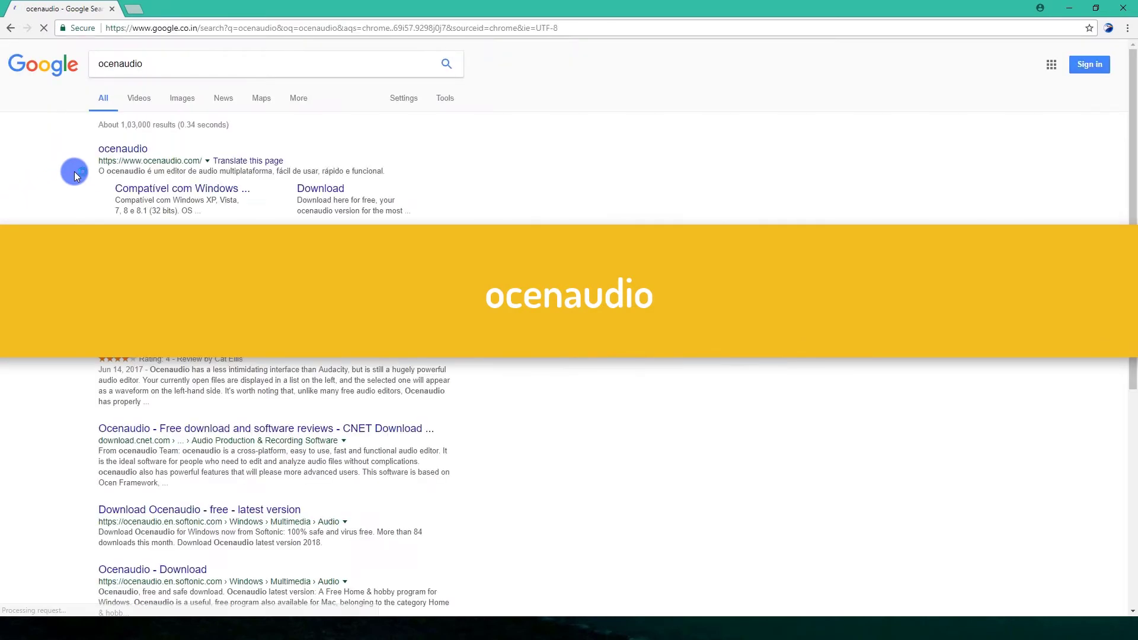
{"action": "left_click", "coordinate": [121, 149]}
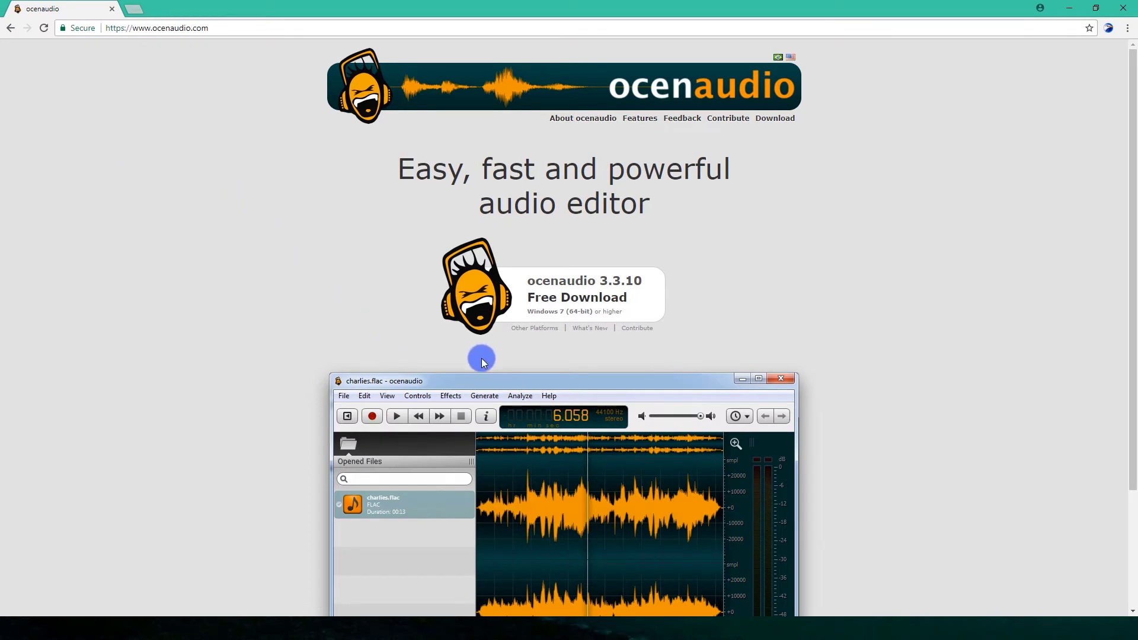
{"action": "left_click", "coordinate": [584, 305]}
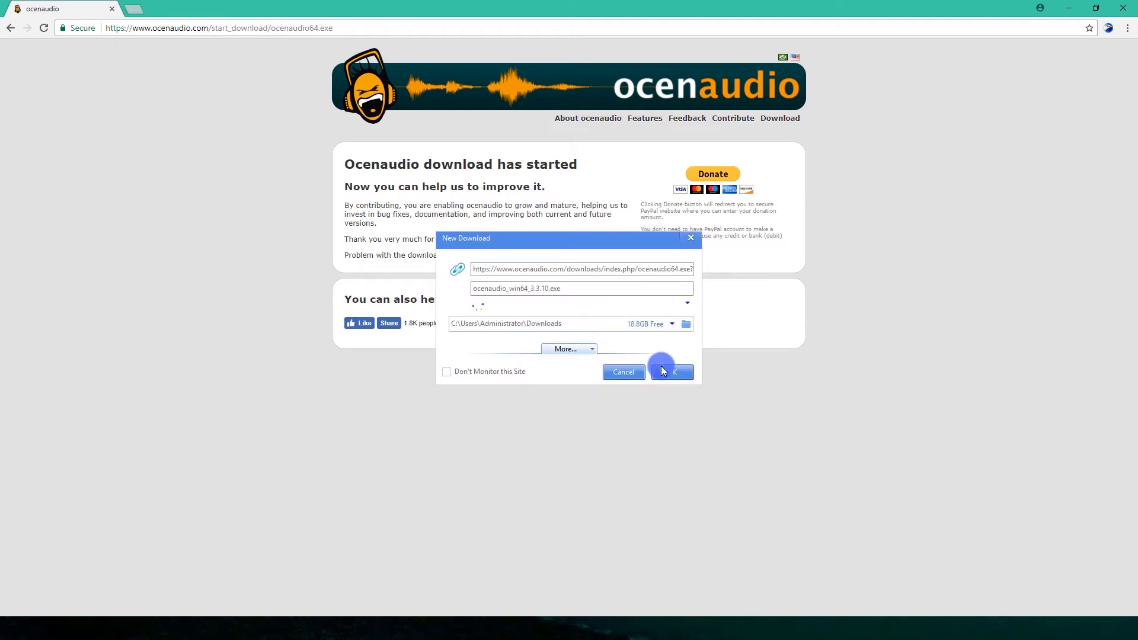
{"action": "left_click", "coordinate": [662, 371]}
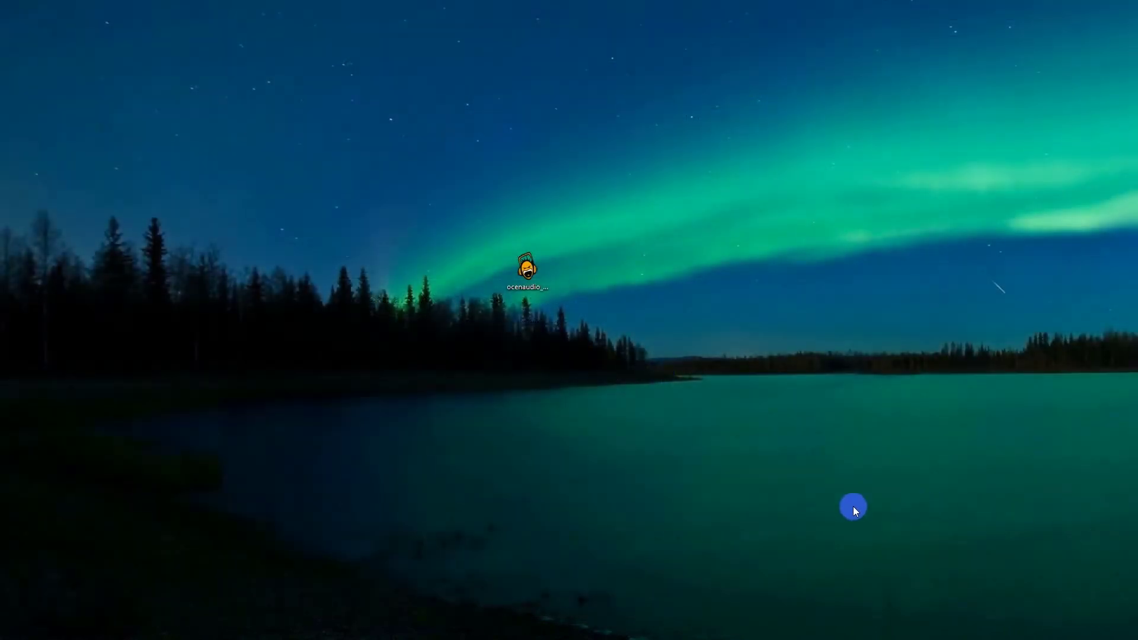
Install ocenaudio 3.3.10 in English, just for the current user, into the default folder
{"action": "double_click", "coordinate": [527, 269]}
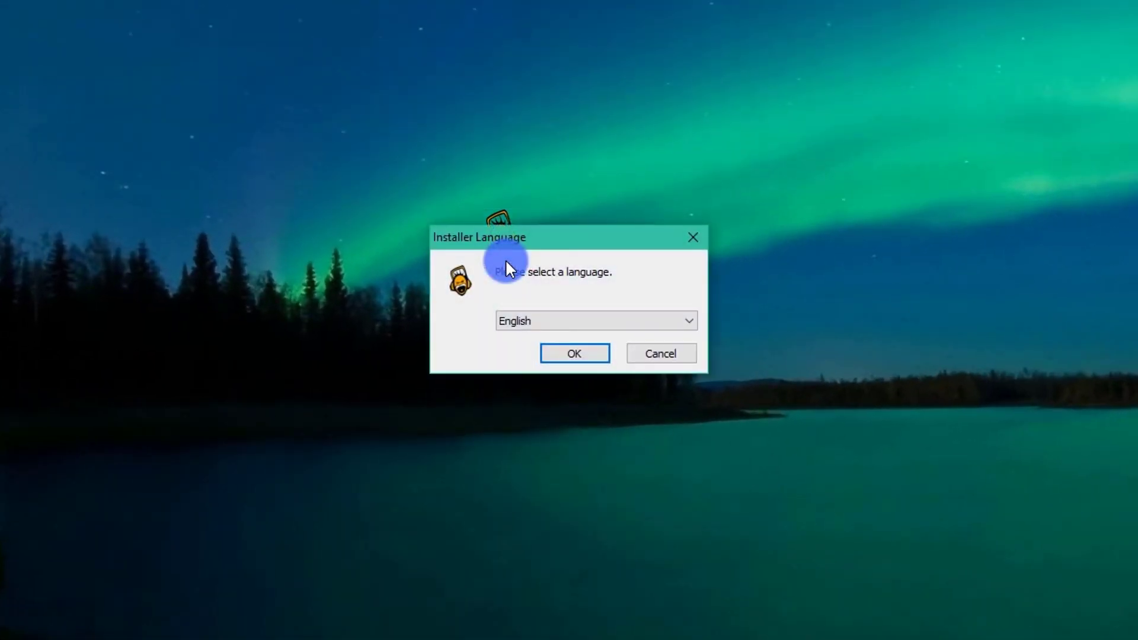
{"action": "left_click", "coordinate": [574, 352]}
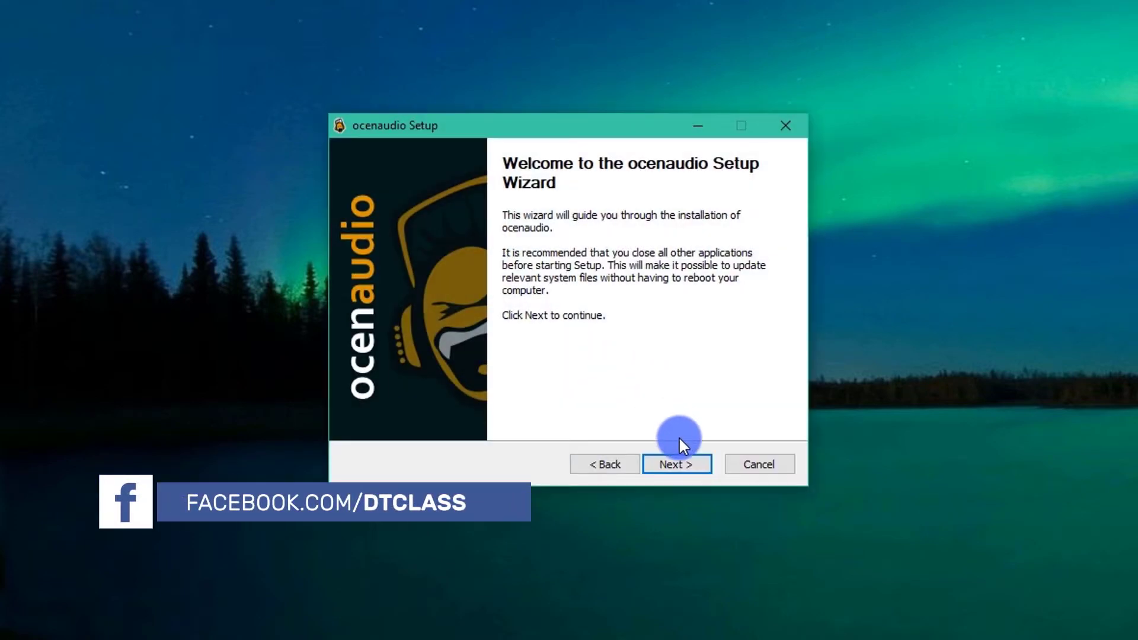
{"action": "left_click", "coordinate": [685, 468]}
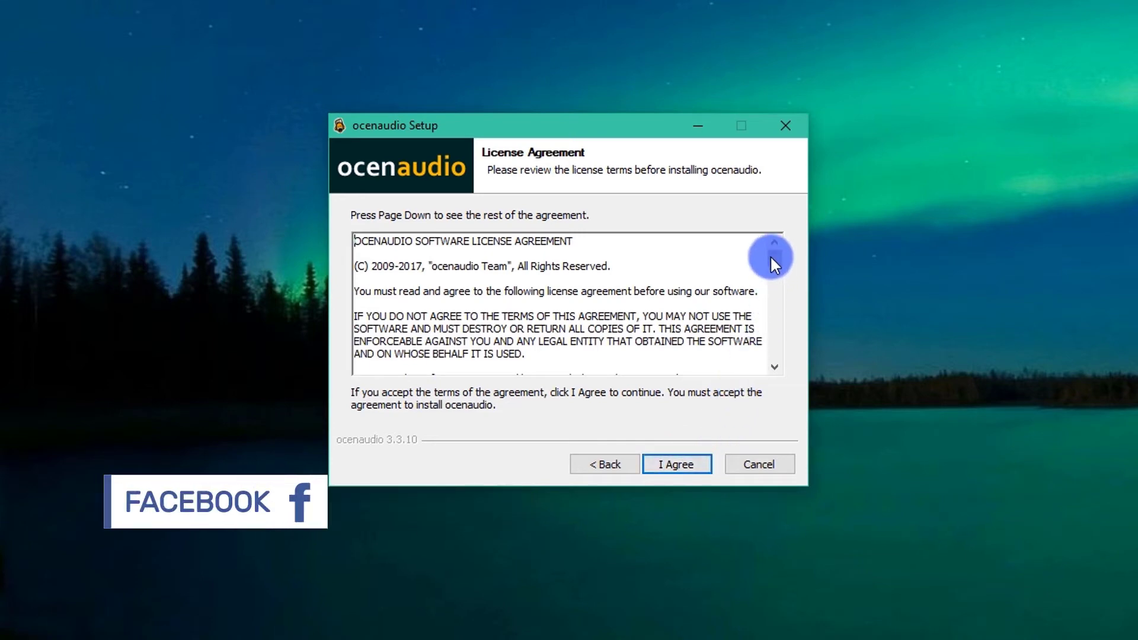
{"action": "left_click_drag", "start_coordinate": [775, 261], "coordinate": [780, 383]}
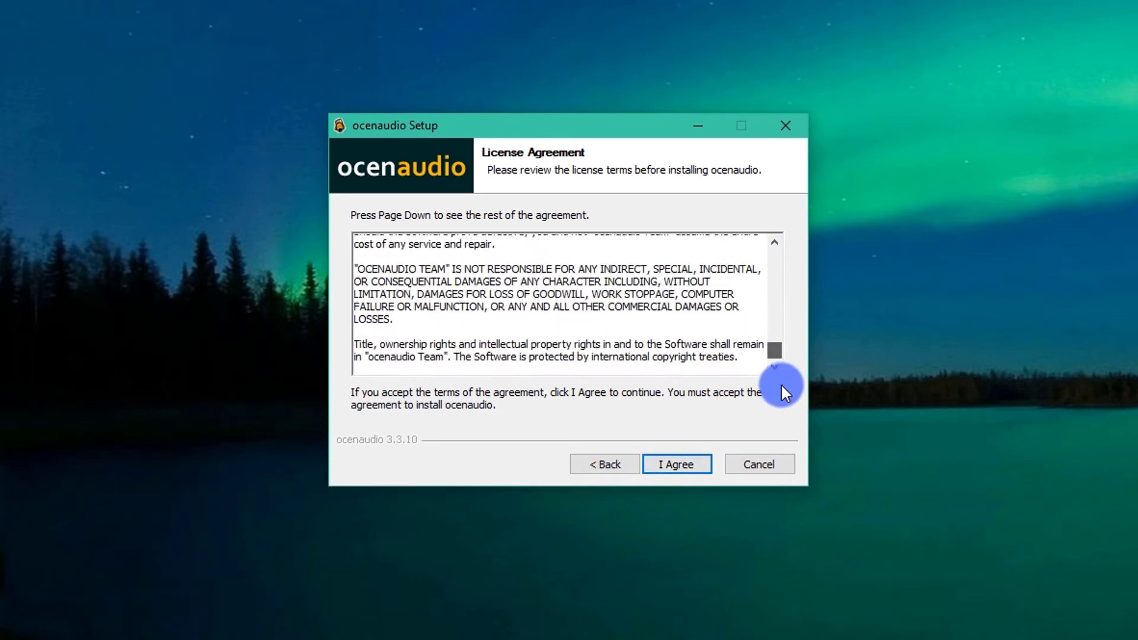
{"action": "left_click", "coordinate": [697, 468]}
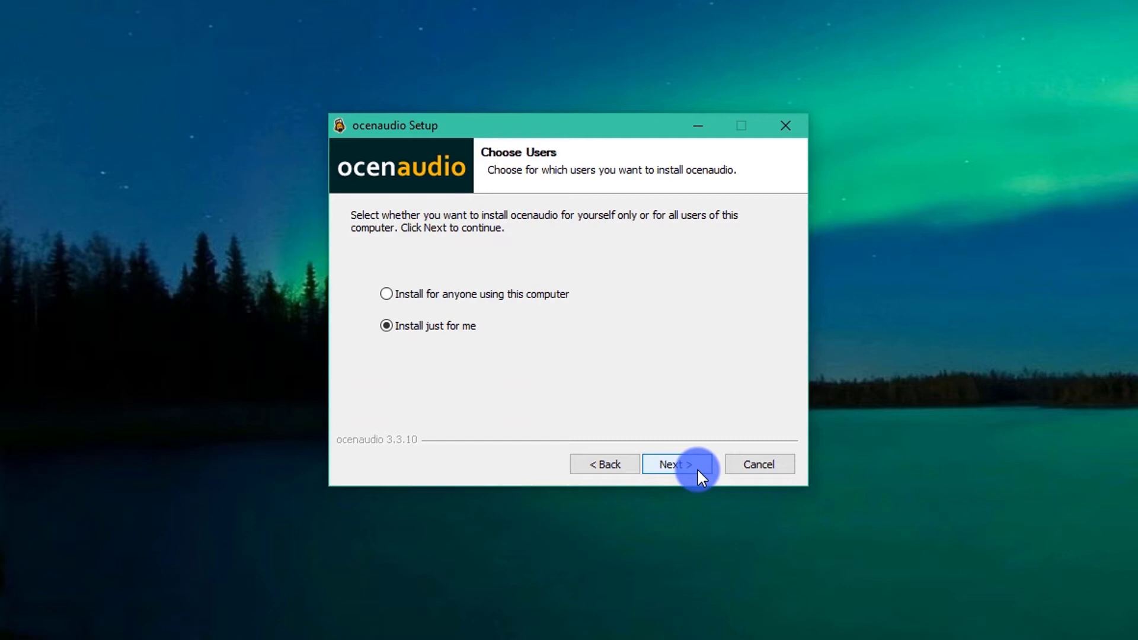
{"action": "left_click", "coordinate": [697, 468]}
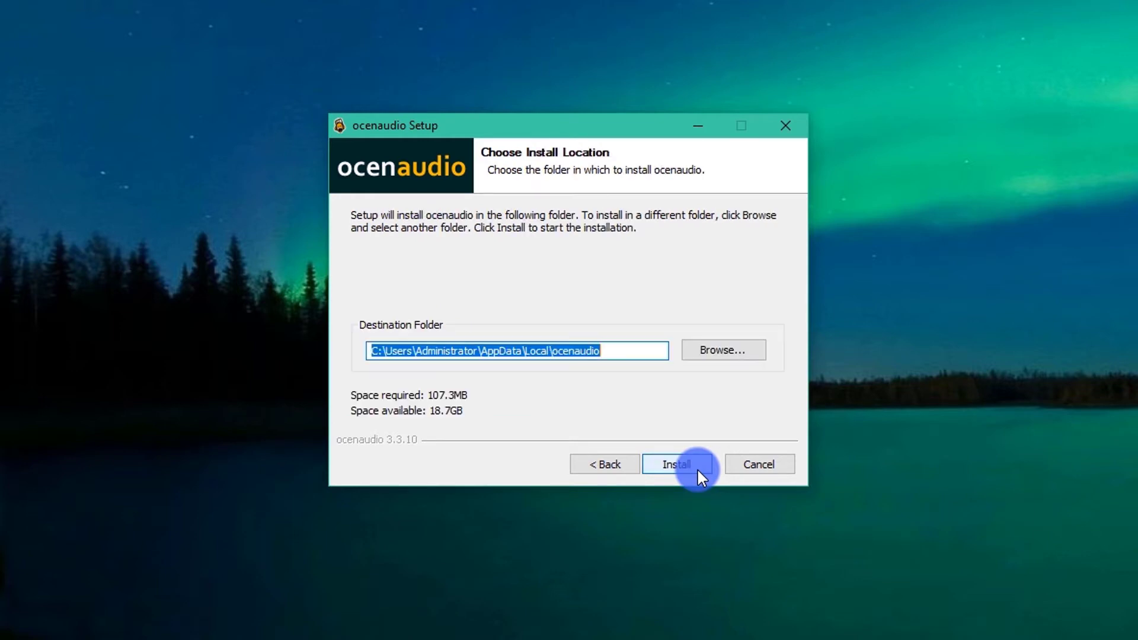
{"action": "left_click", "coordinate": [697, 469]}
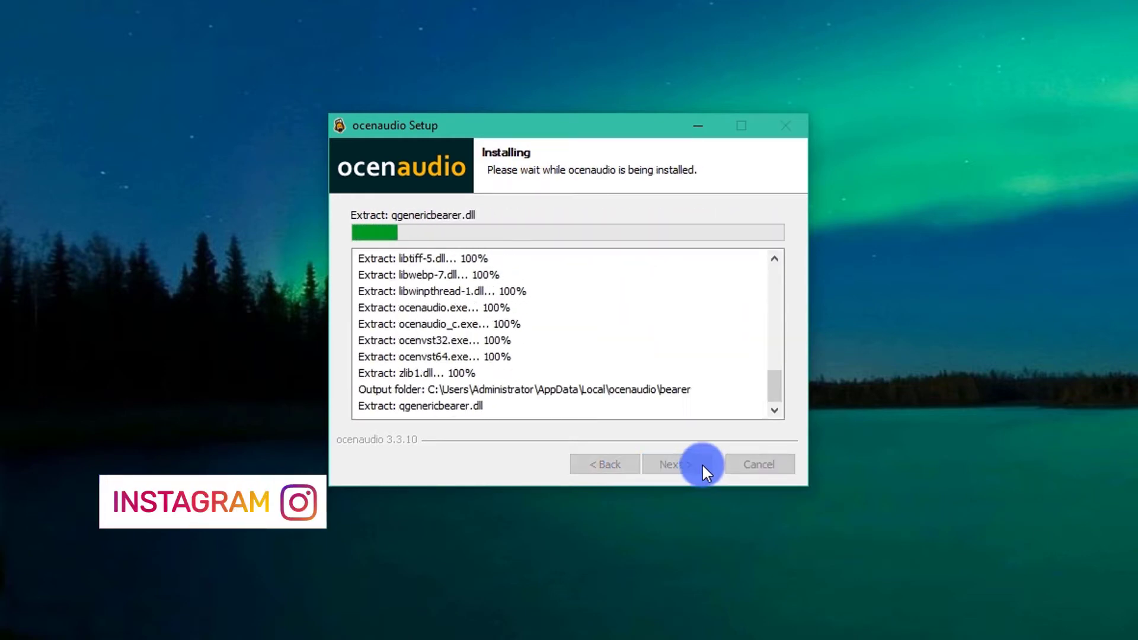
{"action": "left_click", "coordinate": [702, 463]}
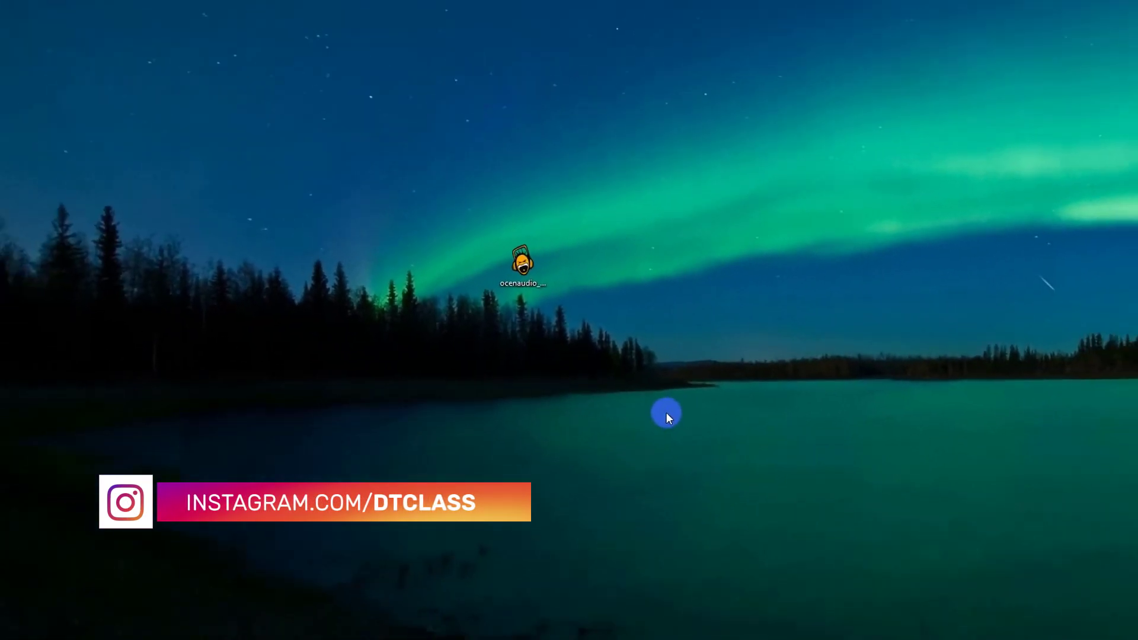
Launch ocenaudio from the desktop and open its General Preferences
{"action": "double_click", "coordinate": [22, 21]}
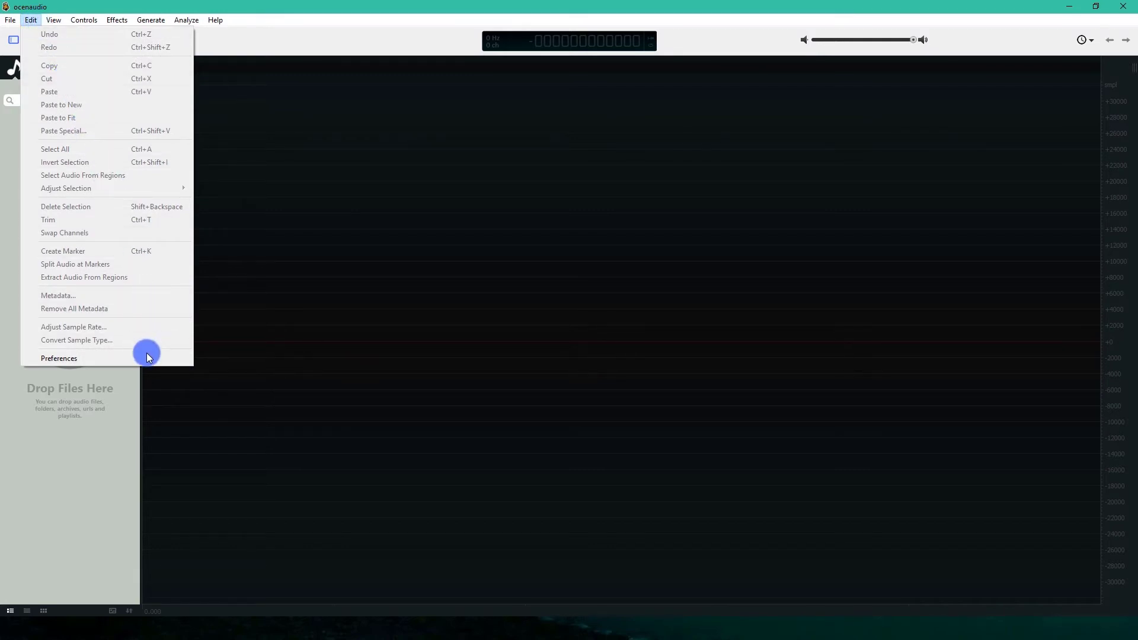
{"action": "left_click", "coordinate": [148, 357]}
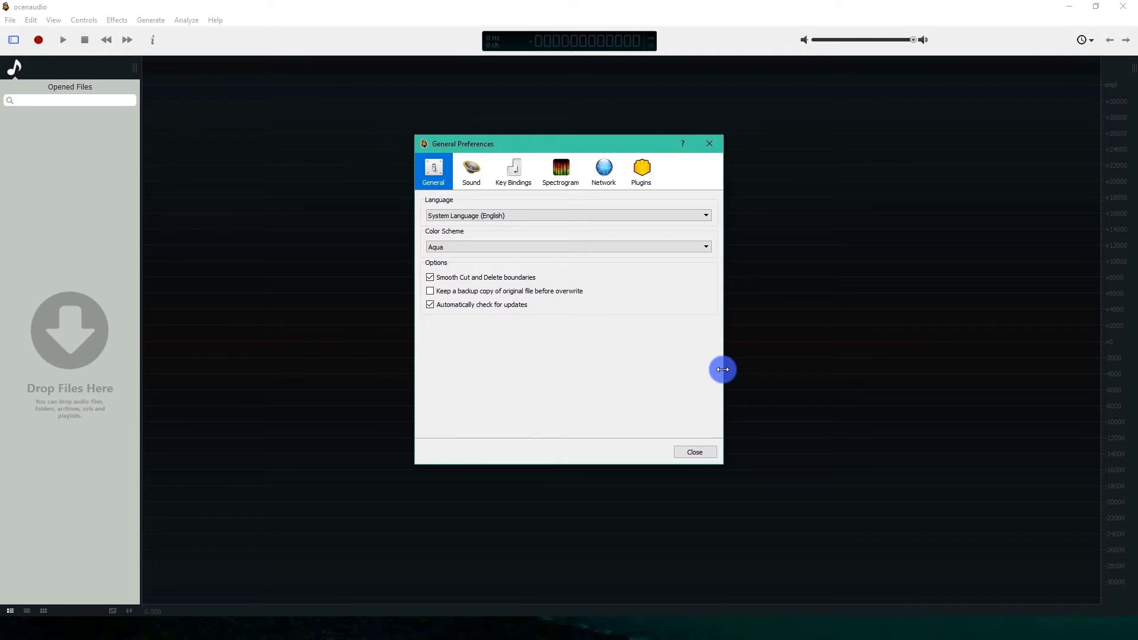
Try the Classic, Light and Dark colour schemes, then return to Aqua
{"action": "left_click", "coordinate": [681, 248]}
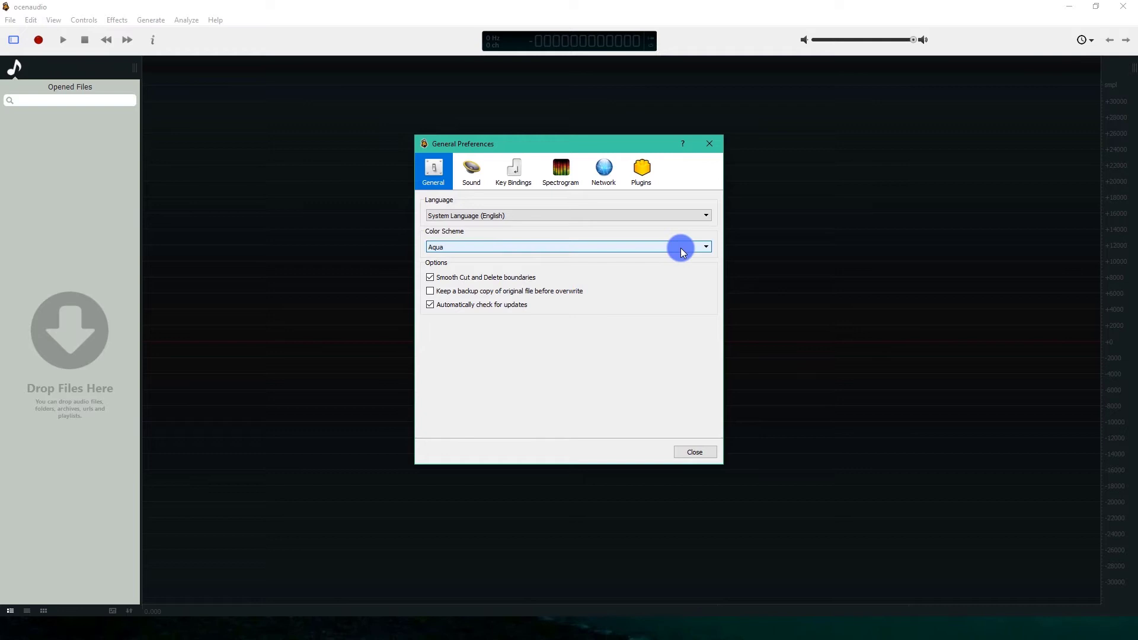
{"action": "left_click", "coordinate": [674, 257]}
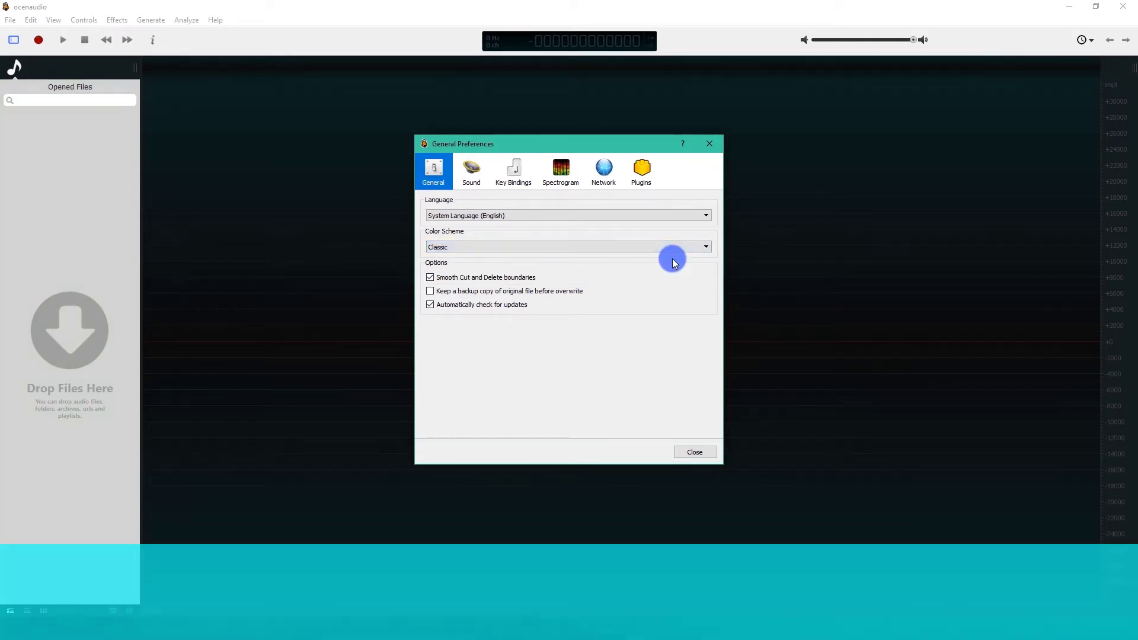
{"action": "left_click", "coordinate": [672, 247]}
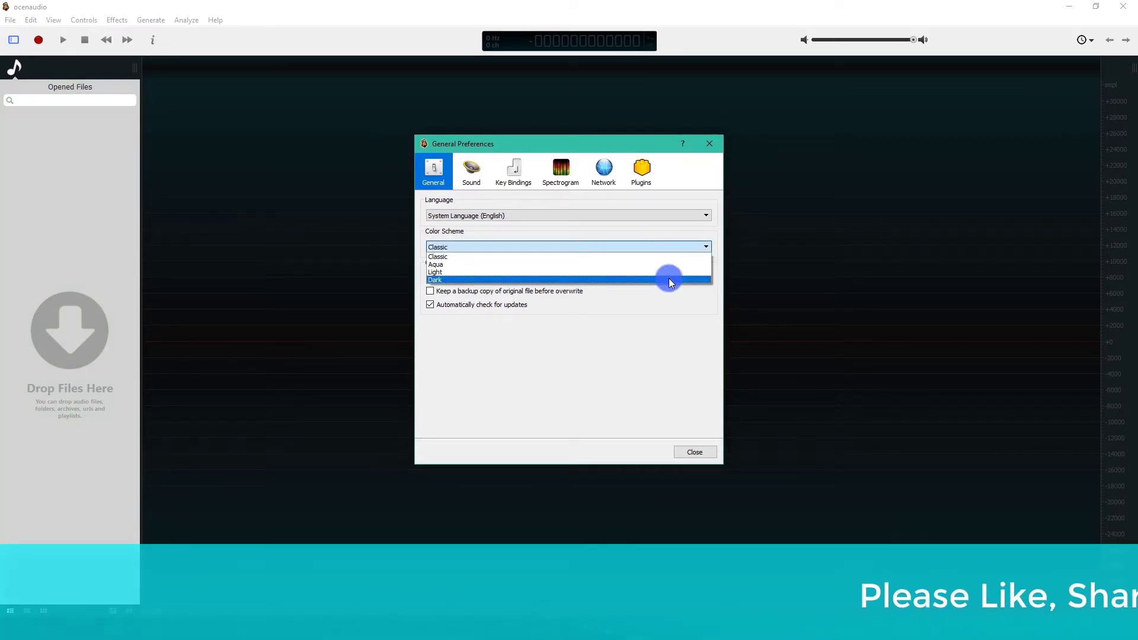
{"action": "left_click", "coordinate": [670, 273]}
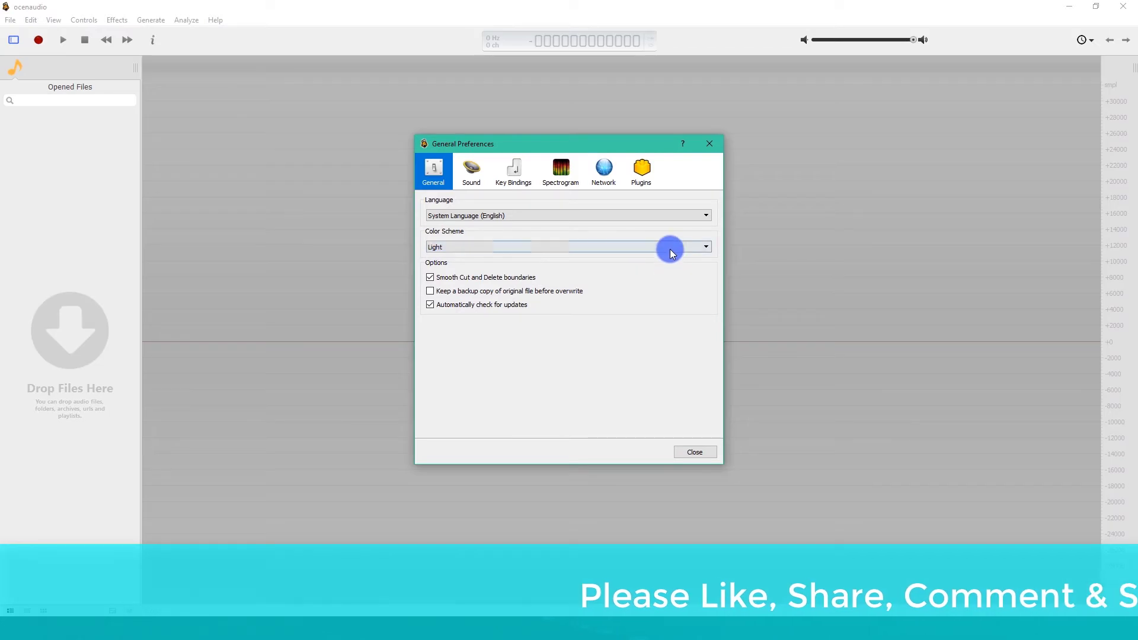
{"action": "left_click", "coordinate": [668, 247]}
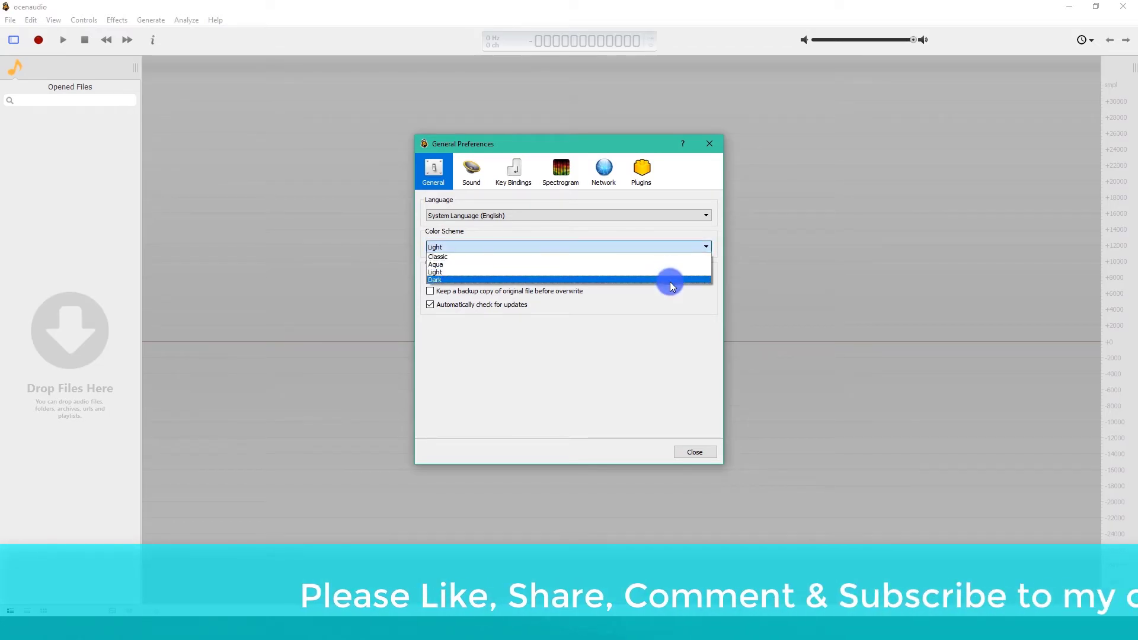
{"action": "left_click", "coordinate": [670, 281]}
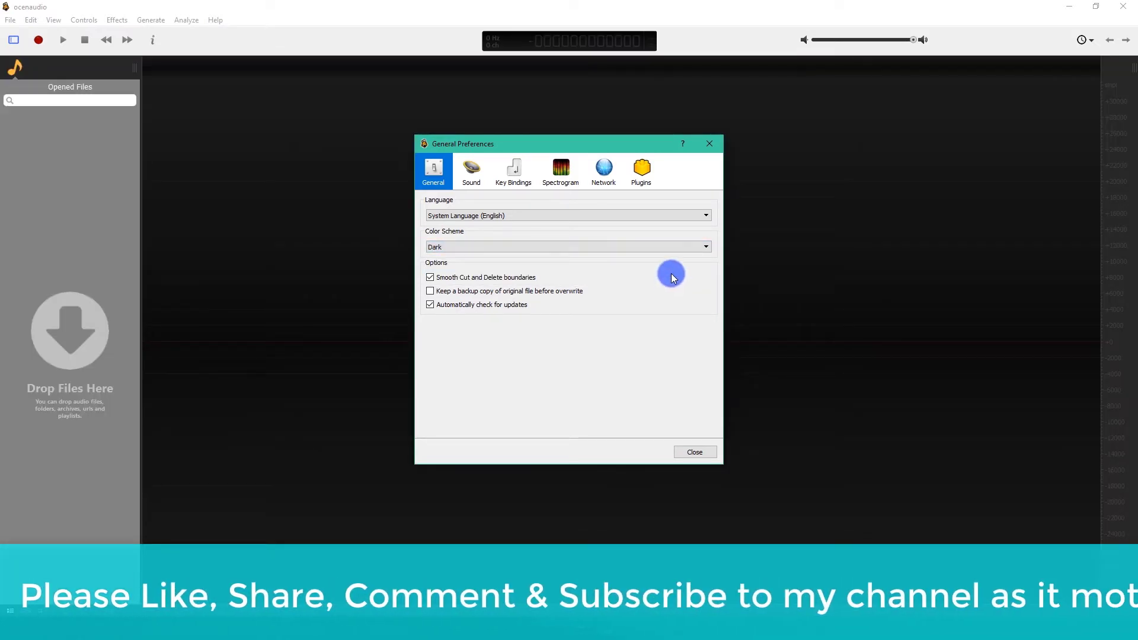
{"action": "left_click", "coordinate": [679, 248]}
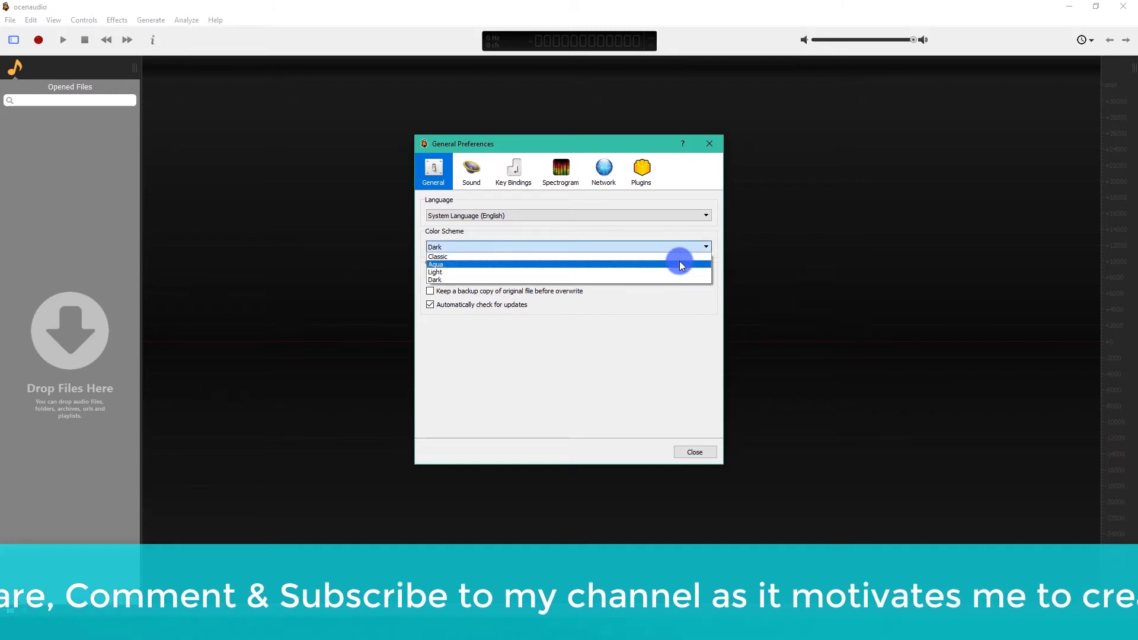
{"action": "left_click", "coordinate": [679, 264]}
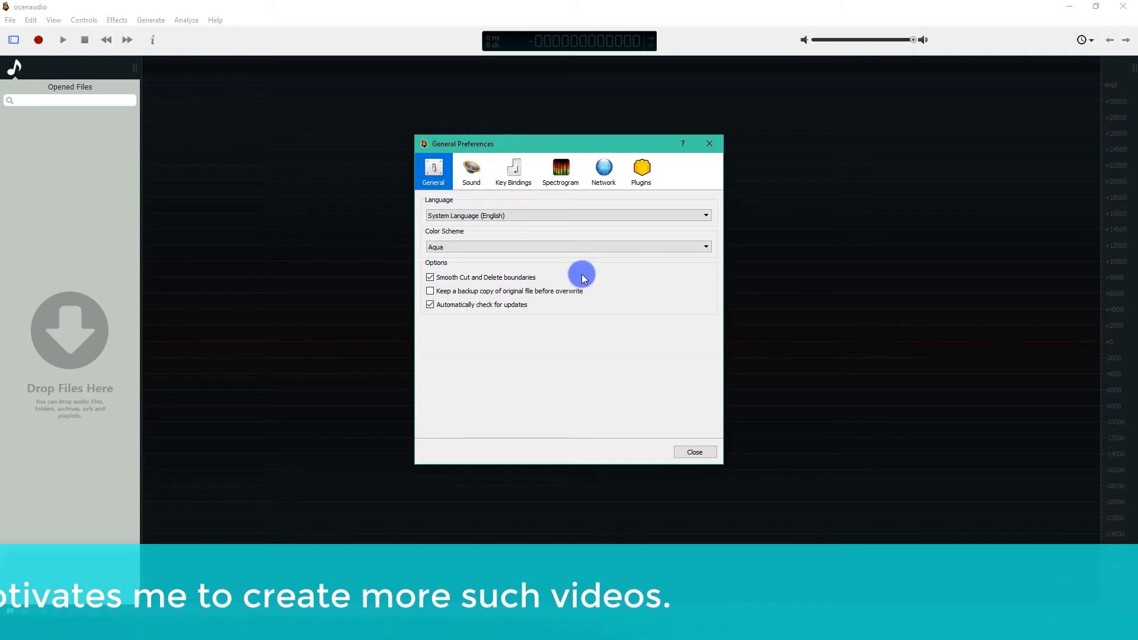
Check the Sound tab's mixer backend list, leaving it set to ASIO
{"action": "left_click", "coordinate": [479, 166]}
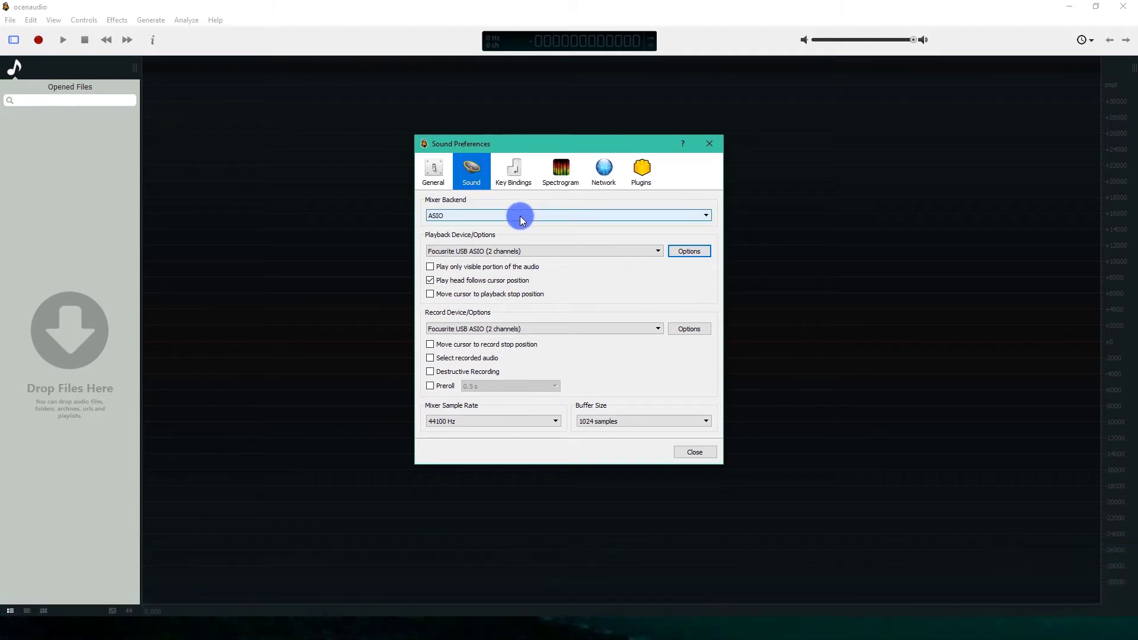
{"action": "left_click", "coordinate": [520, 217]}
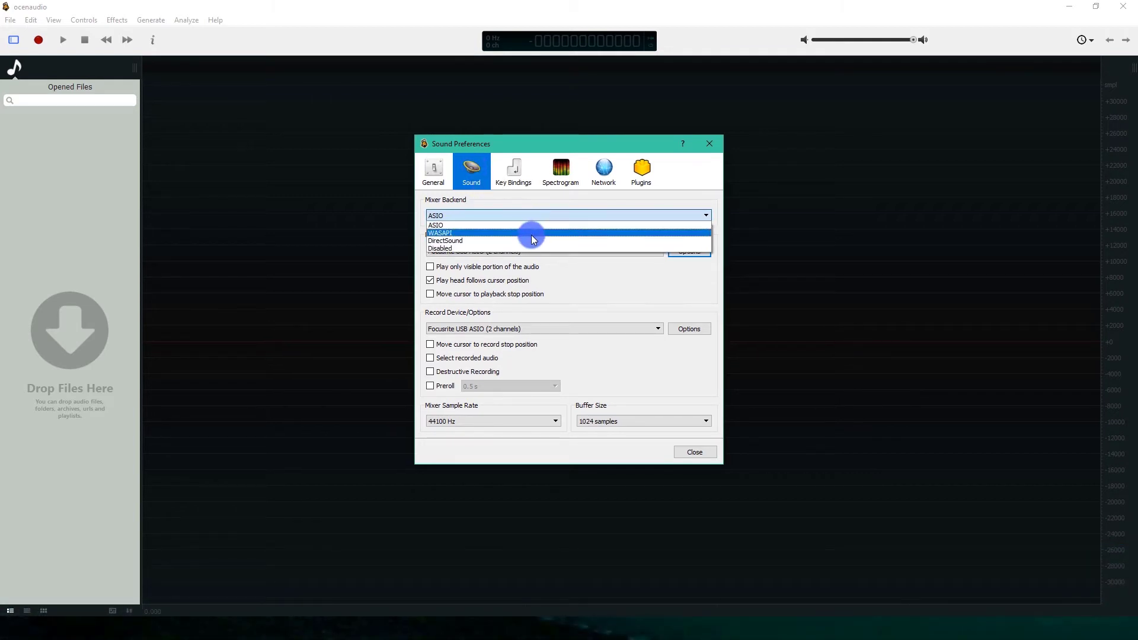
{"action": "left_click", "coordinate": [628, 202]}
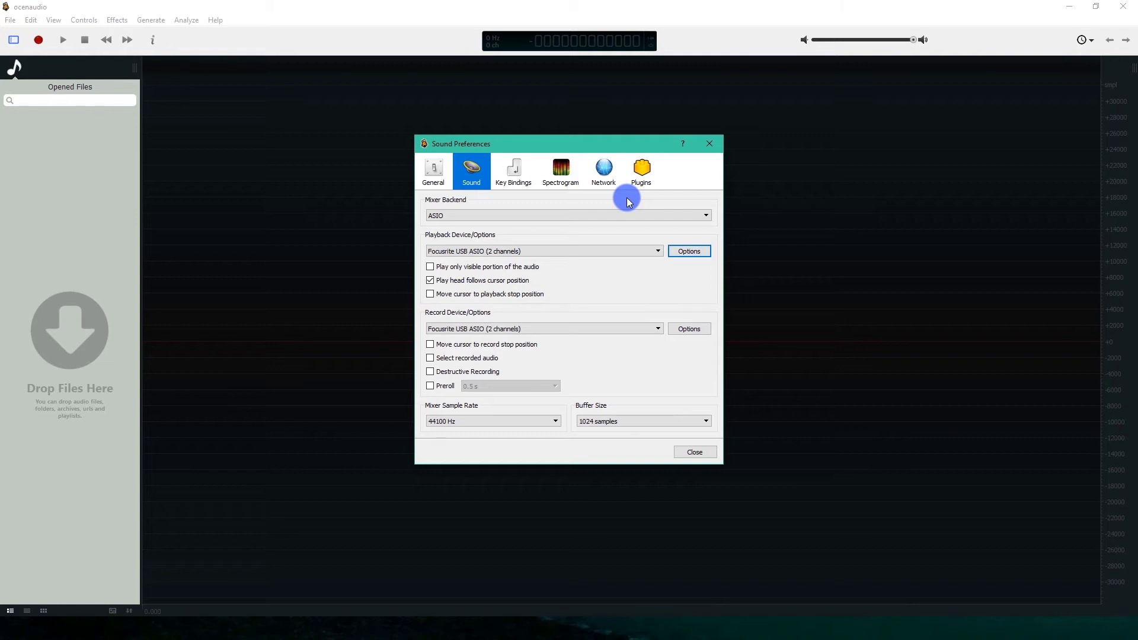
Look over the Key Bindings, Spectrogram, Network and Plugins preferences
{"action": "left_click", "coordinate": [519, 173]}
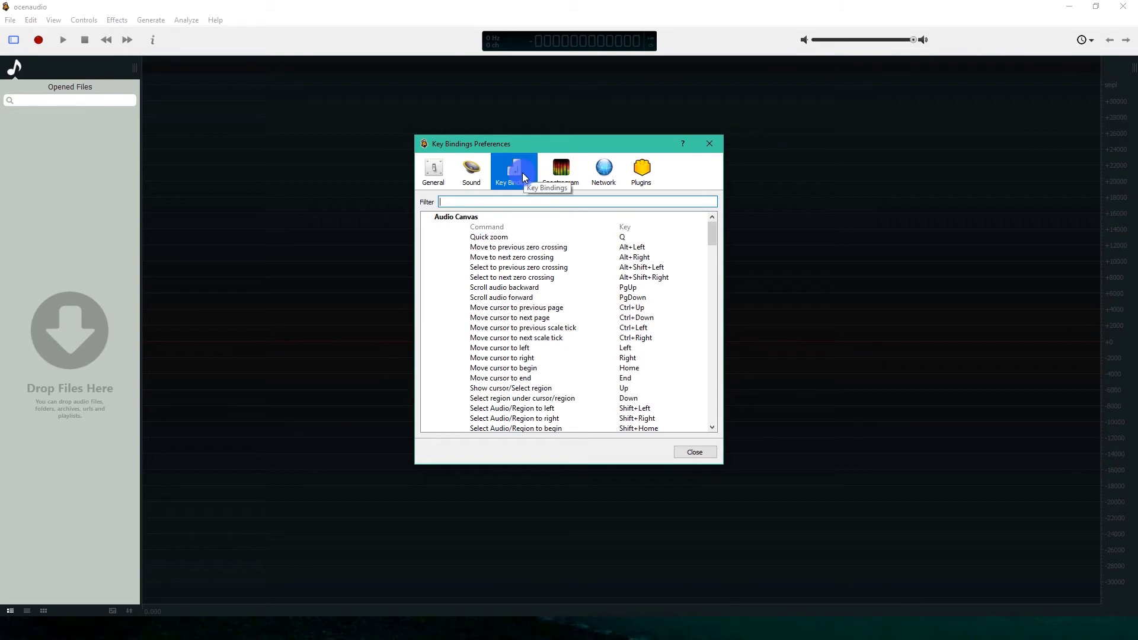
{"action": "left_click", "coordinate": [562, 175]}
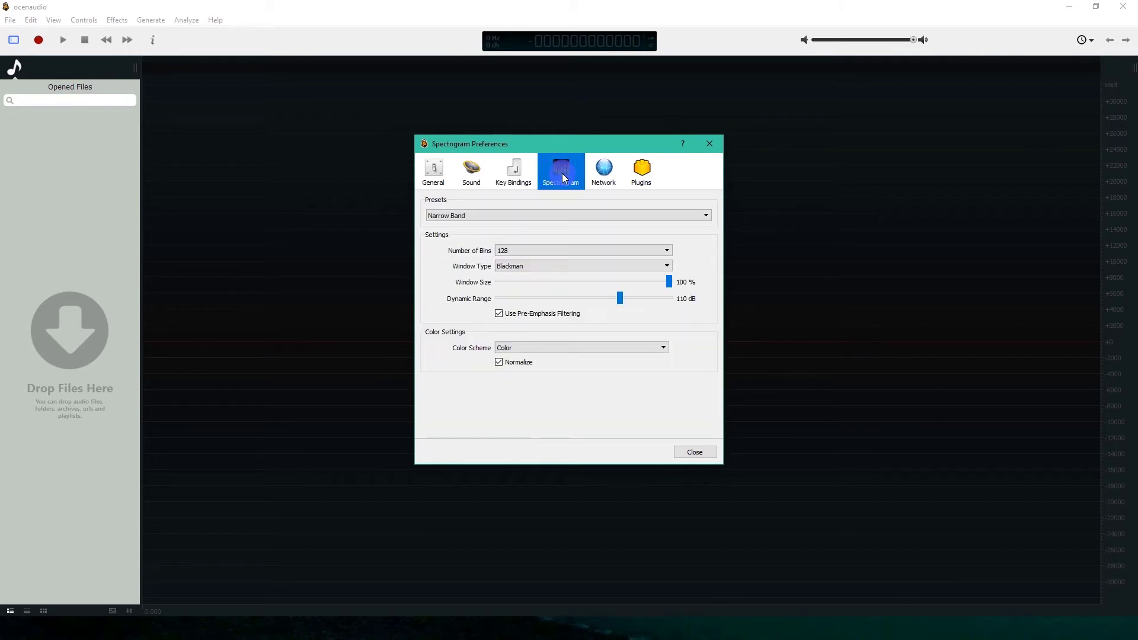
{"action": "left_click", "coordinate": [602, 172]}
{"action": "left_click", "coordinate": [643, 169]}
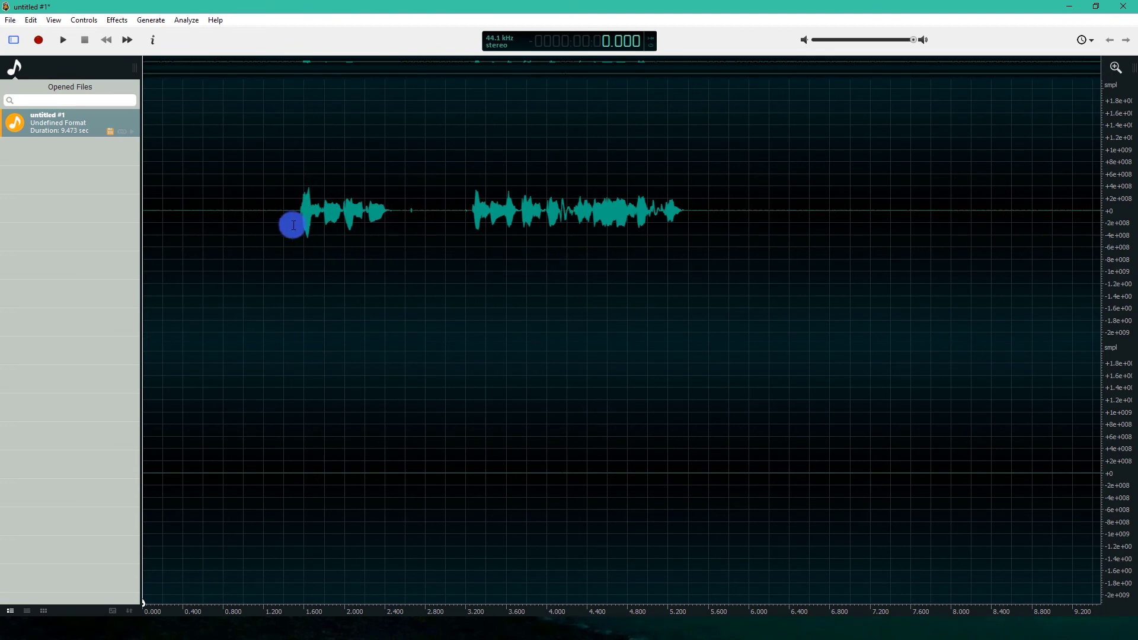
Select the first 1.4 s of silence and open Effects > Noise Reduction
{"action": "left_click_drag", "start_coordinate": [284, 221], "coordinate": [98, 223]}
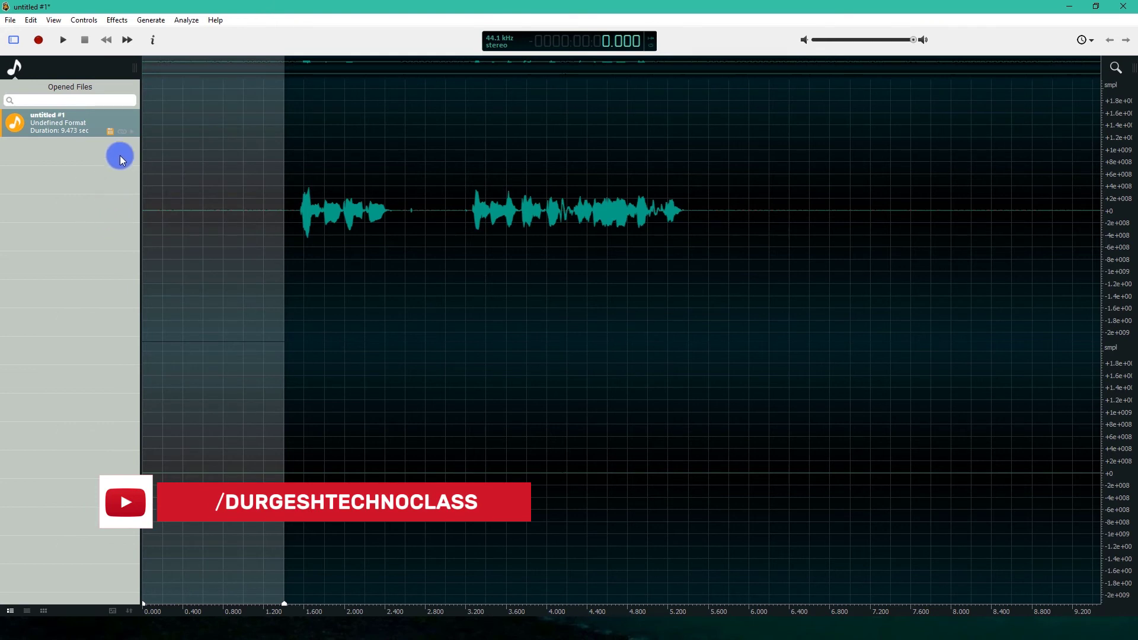
{"action": "left_click", "coordinate": [116, 22]}
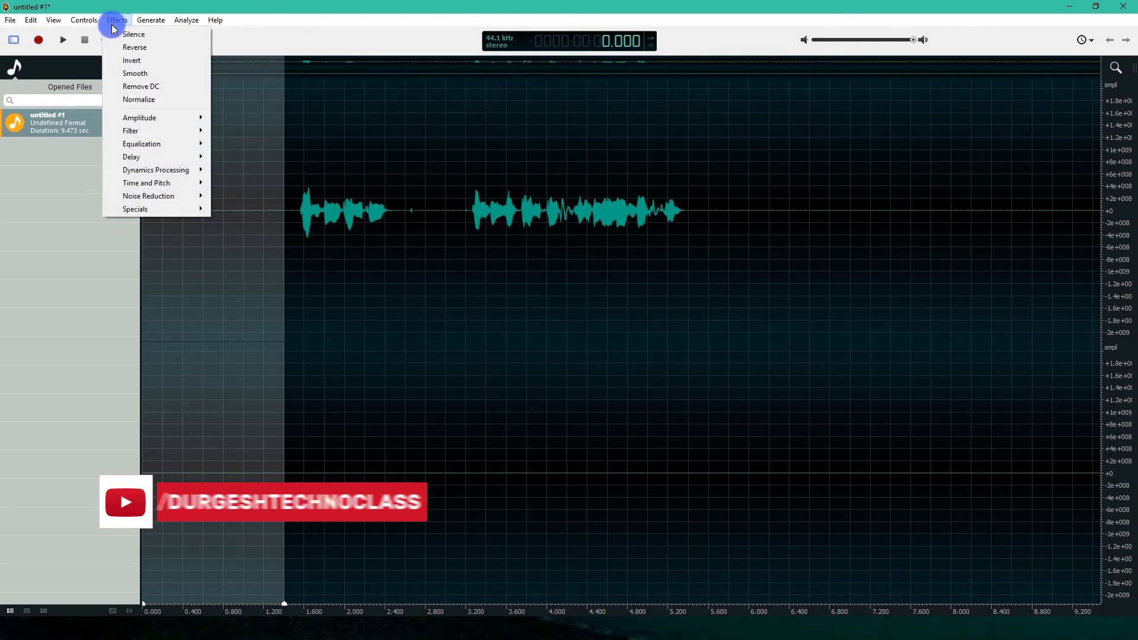
{"action": "mouse_move", "coordinate": [170, 199]}
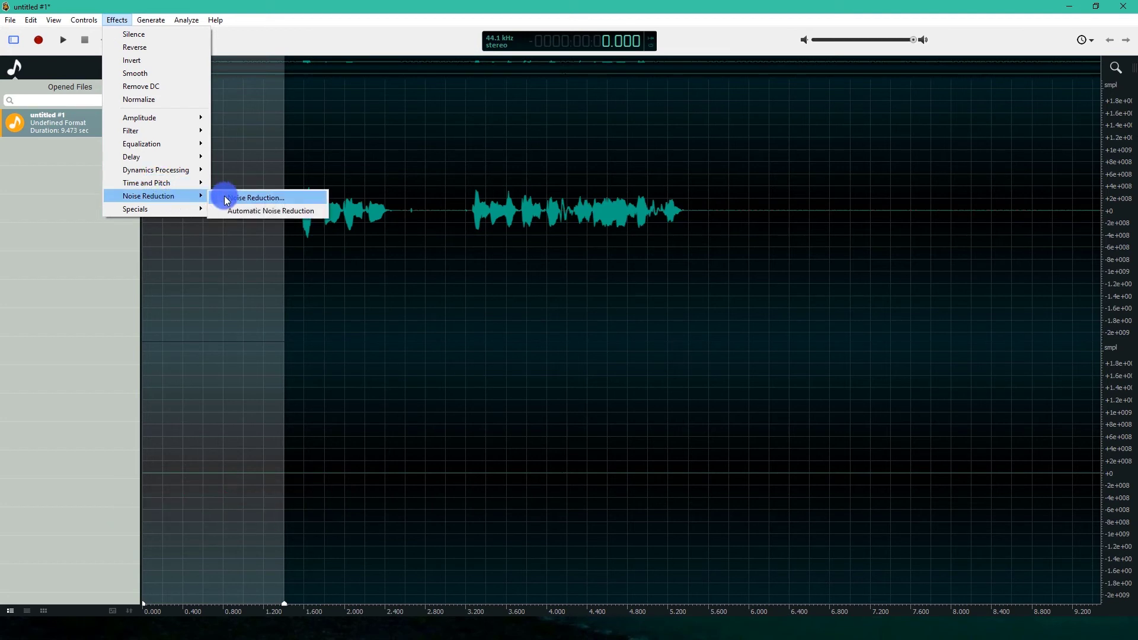
{"action": "left_click", "coordinate": [310, 200]}
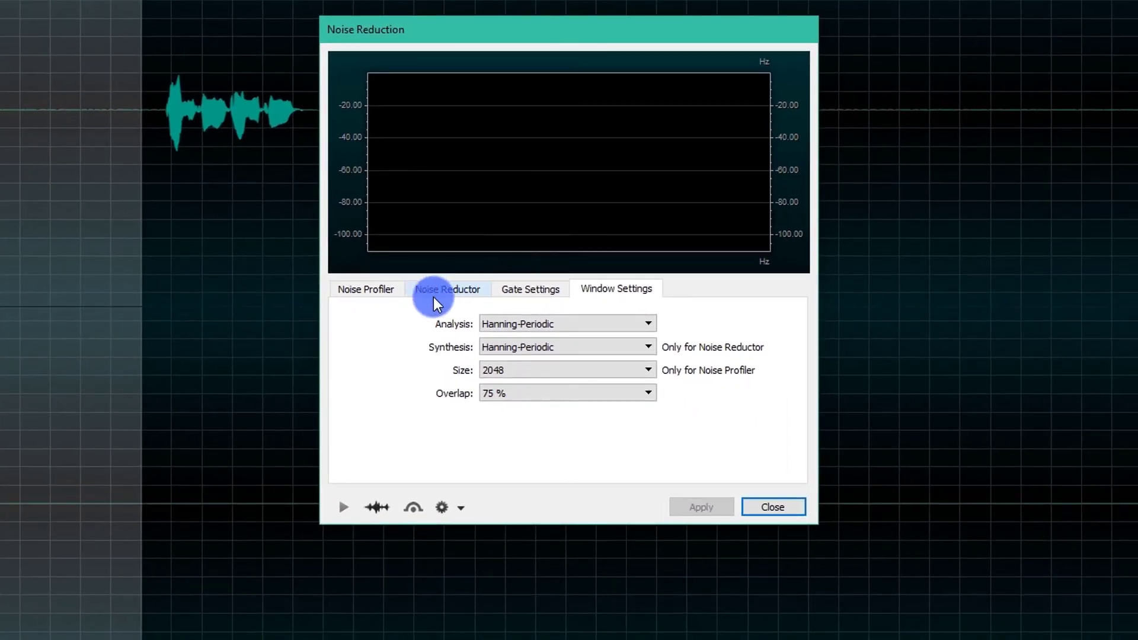
Capture a noise profile from the silent selection and check the Noise Reductor settings
{"action": "left_click", "coordinate": [378, 300]}
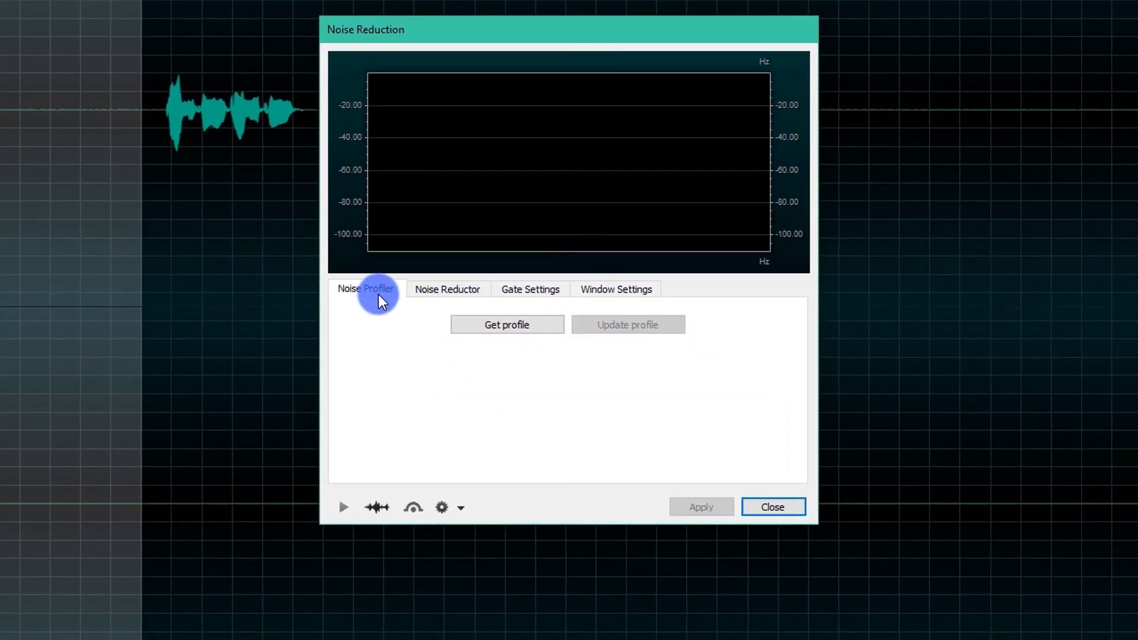
{"action": "left_click", "coordinate": [470, 332]}
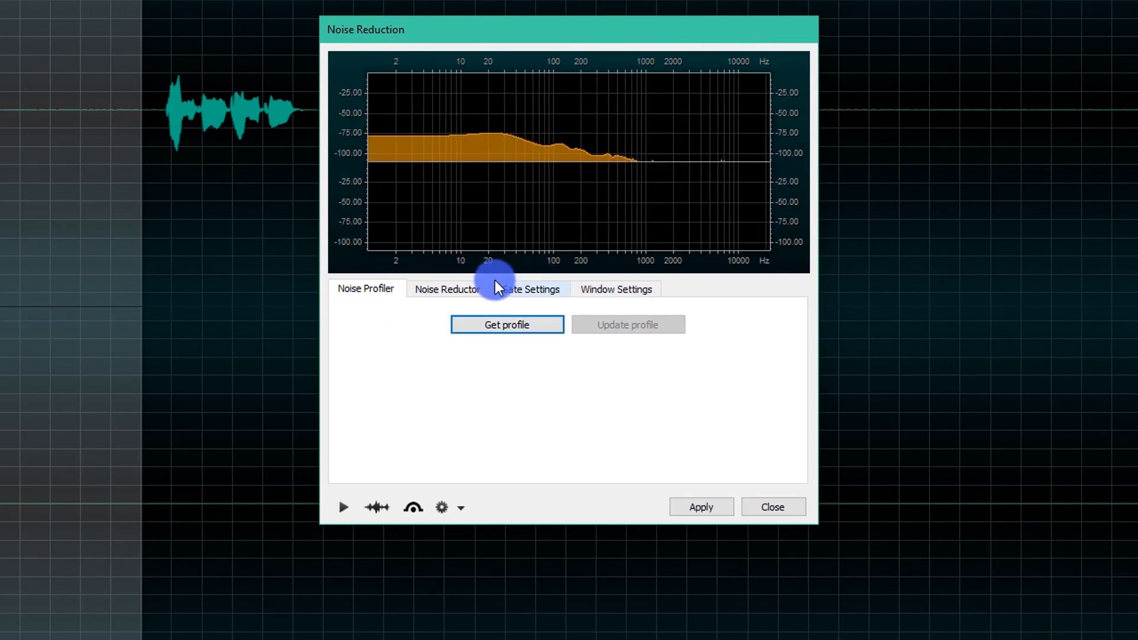
{"action": "left_click", "coordinate": [454, 291]}
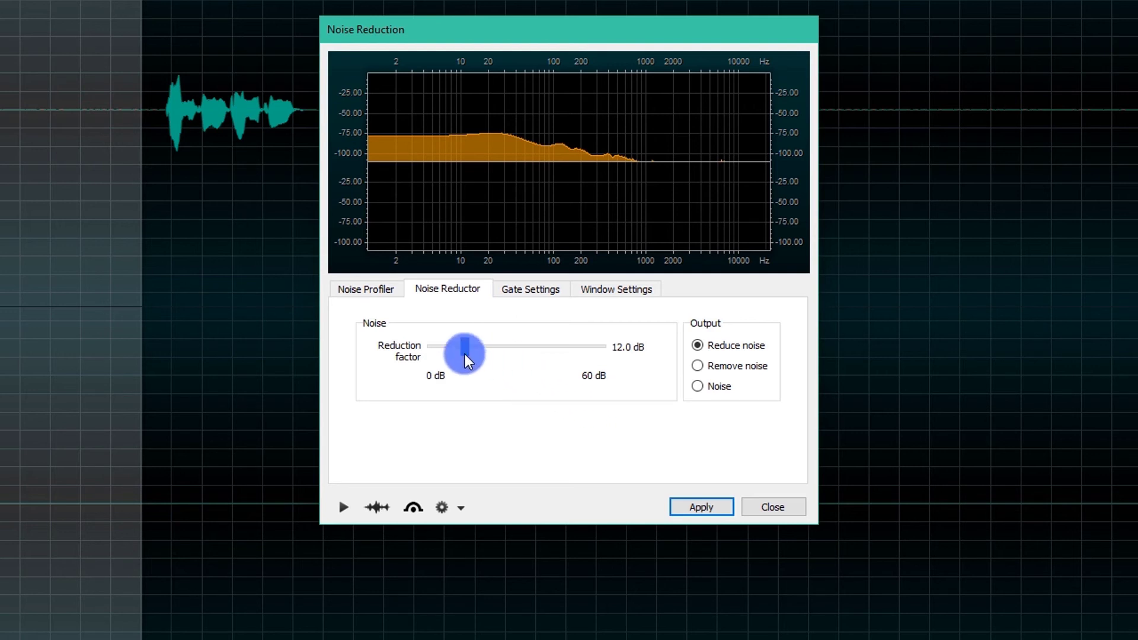
Preview the waveform at about 0.15 s, close Noise Reduction and clear the selection
{"action": "left_click", "coordinate": [377, 507]}
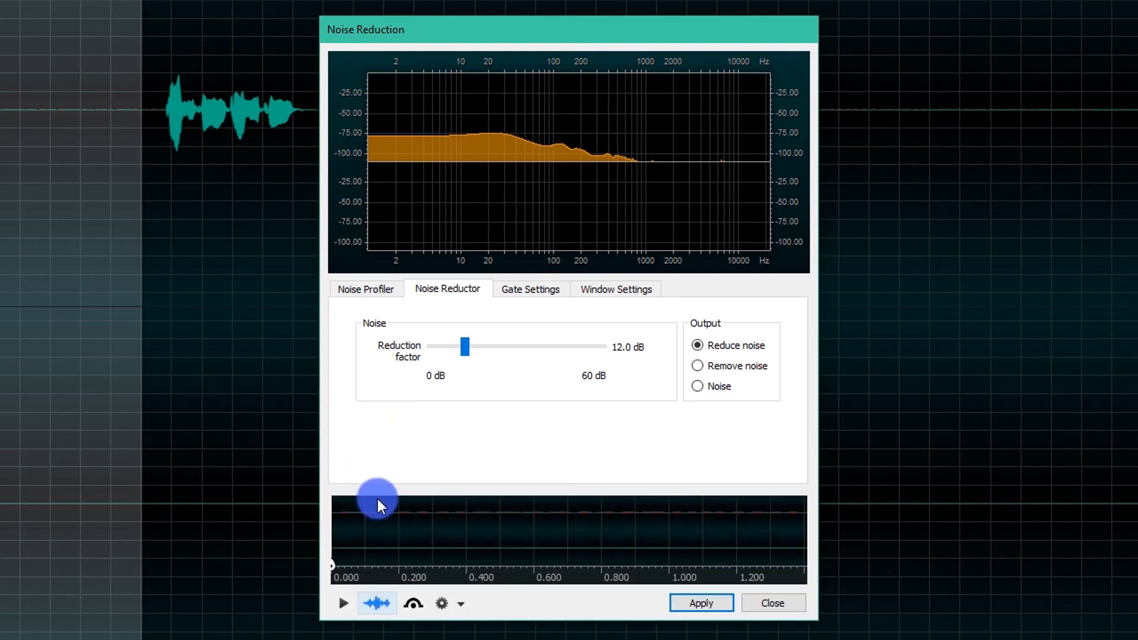
{"action": "left_click", "coordinate": [393, 529]}
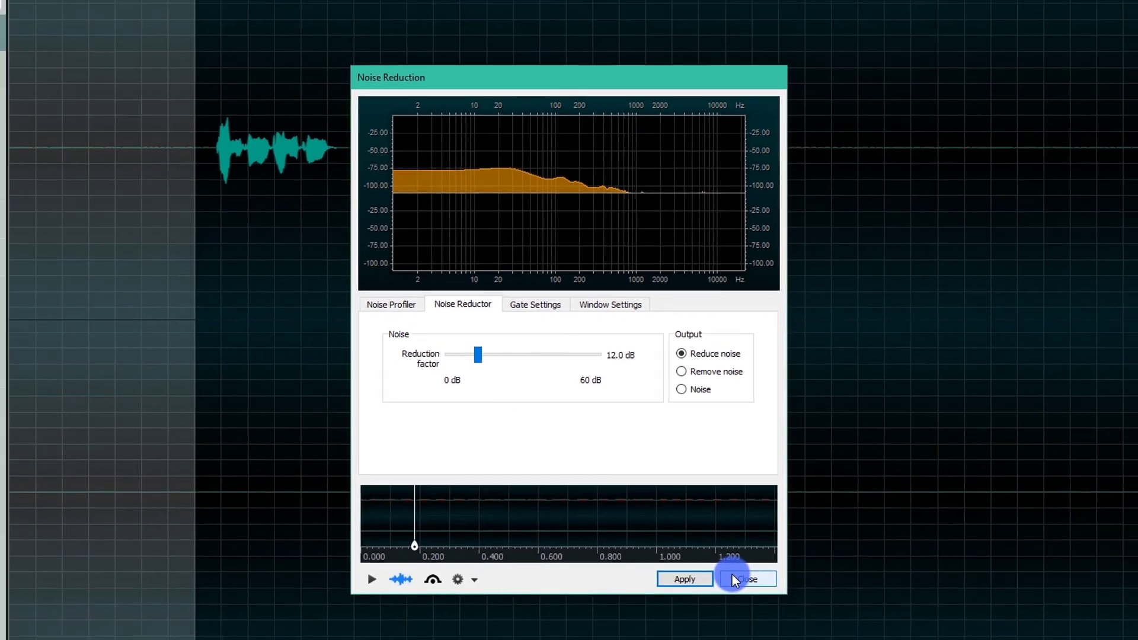
{"action": "left_click", "coordinate": [758, 604]}
{"action": "left_click", "coordinate": [328, 330]}
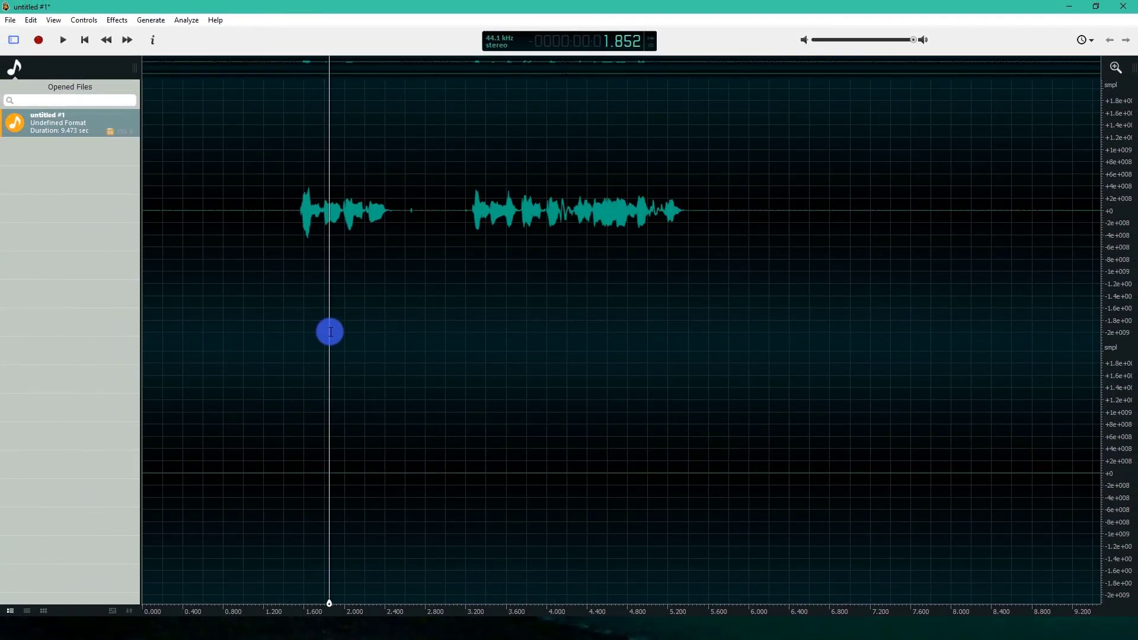
Select the spoken part and reopen Effects > Noise Reduction with the captured profile
{"action": "left_click_drag", "start_coordinate": [285, 303], "coordinate": [742, 347]}
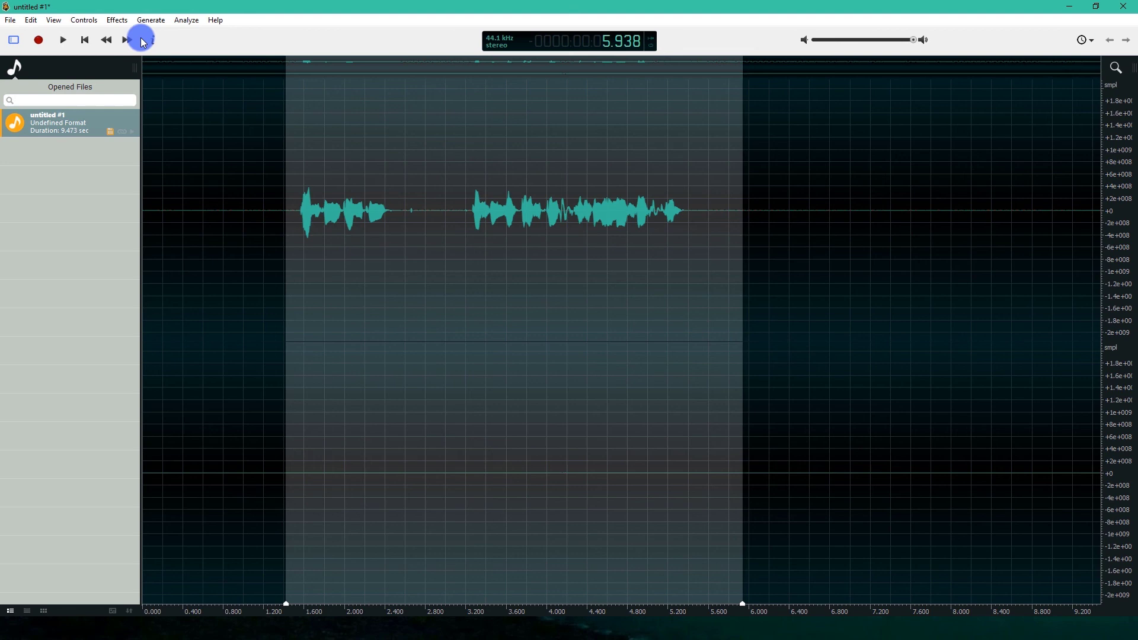
{"action": "left_click", "coordinate": [121, 21]}
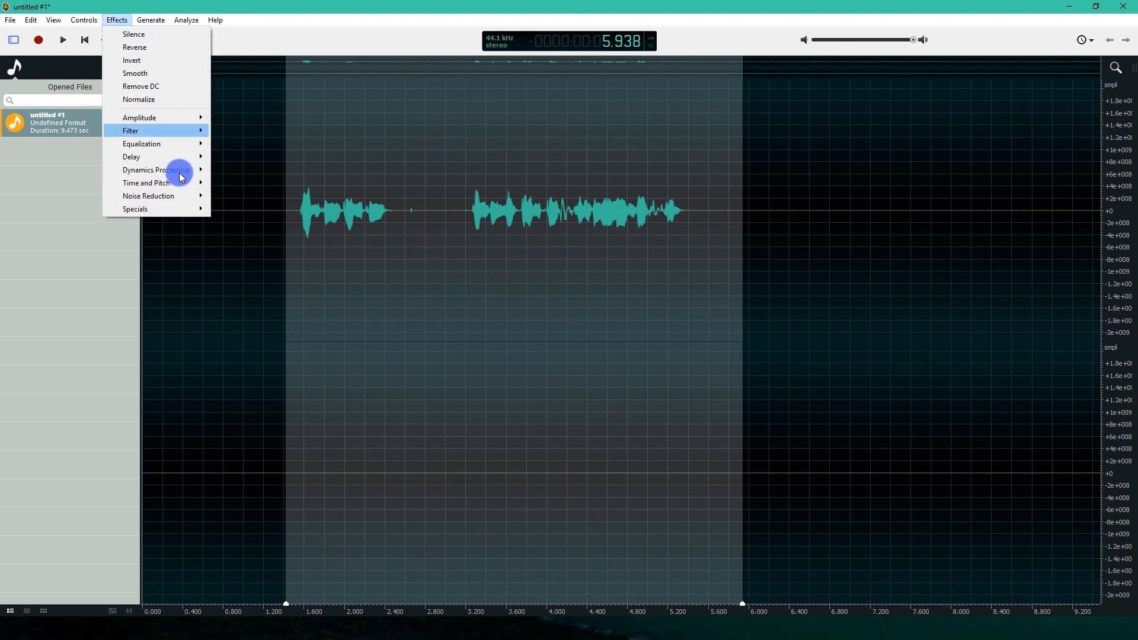
{"action": "mouse_move", "coordinate": [182, 196]}
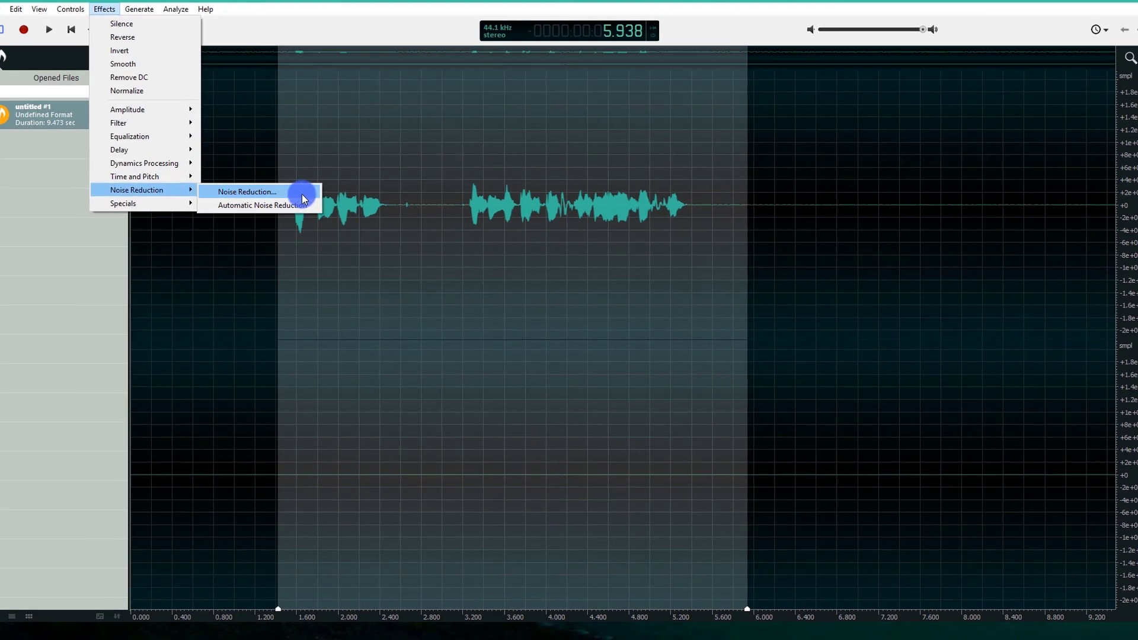
{"action": "left_click", "coordinate": [305, 198]}
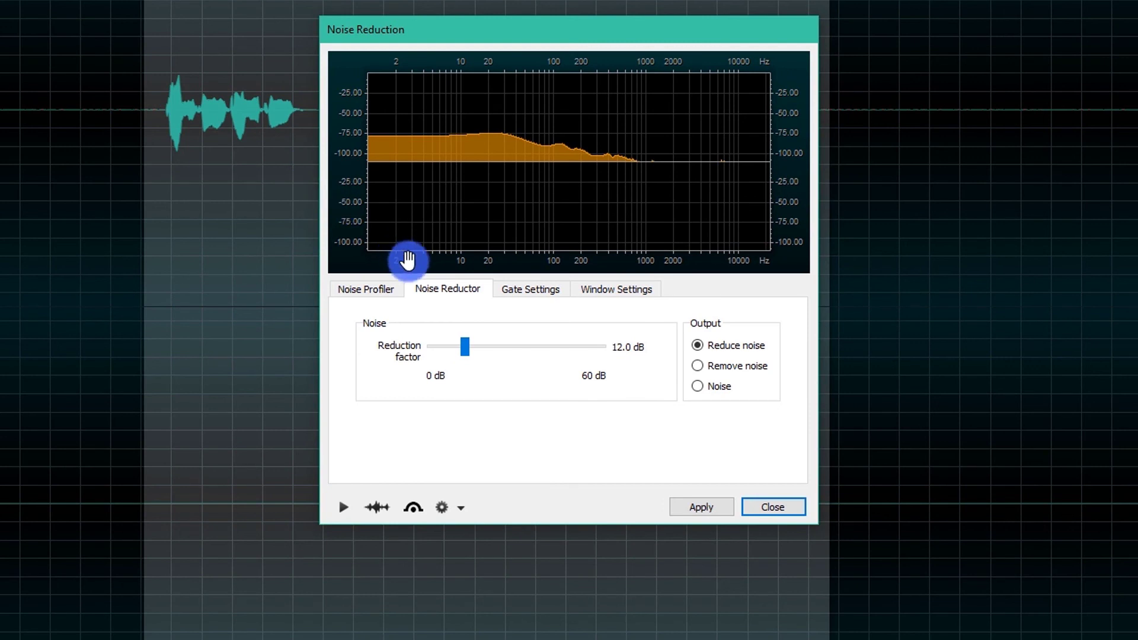
Play a preview of the noise-reduced speech, then view the Gate and Window Settings
{"action": "left_click", "coordinate": [374, 506]}
{"action": "left_click", "coordinate": [343, 602]}
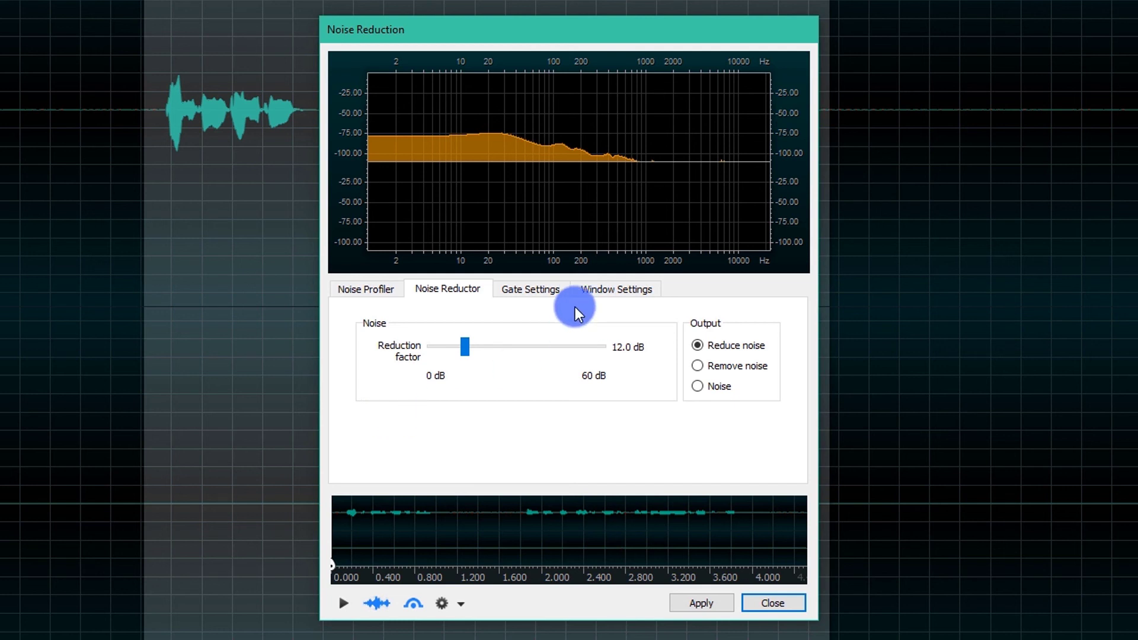
{"action": "left_click", "coordinate": [549, 291]}
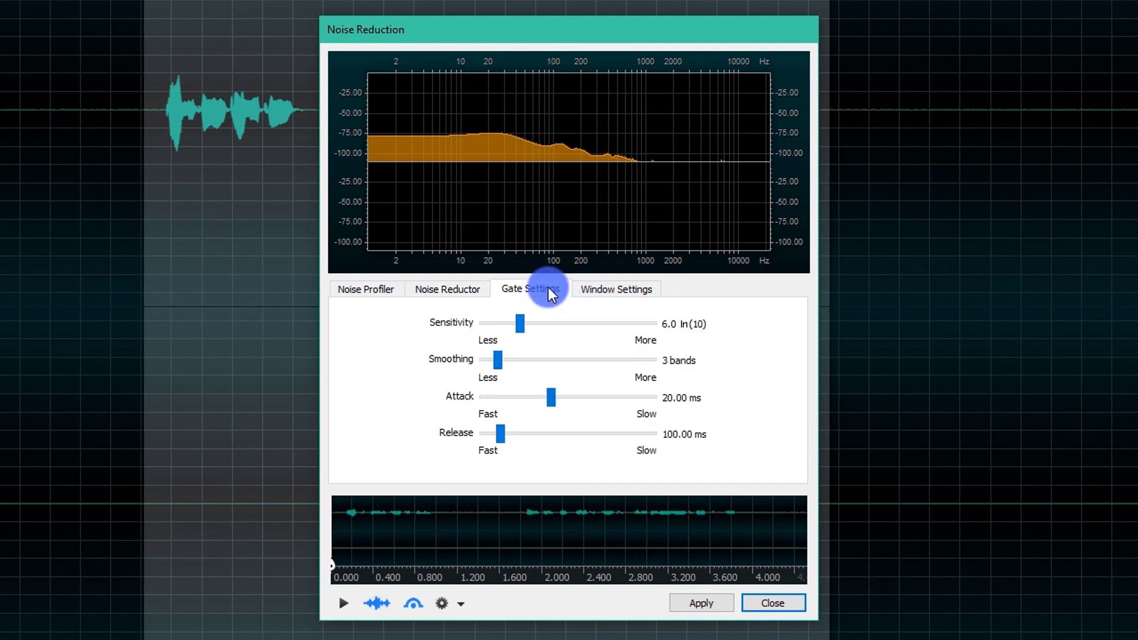
{"action": "left_click", "coordinate": [599, 291]}
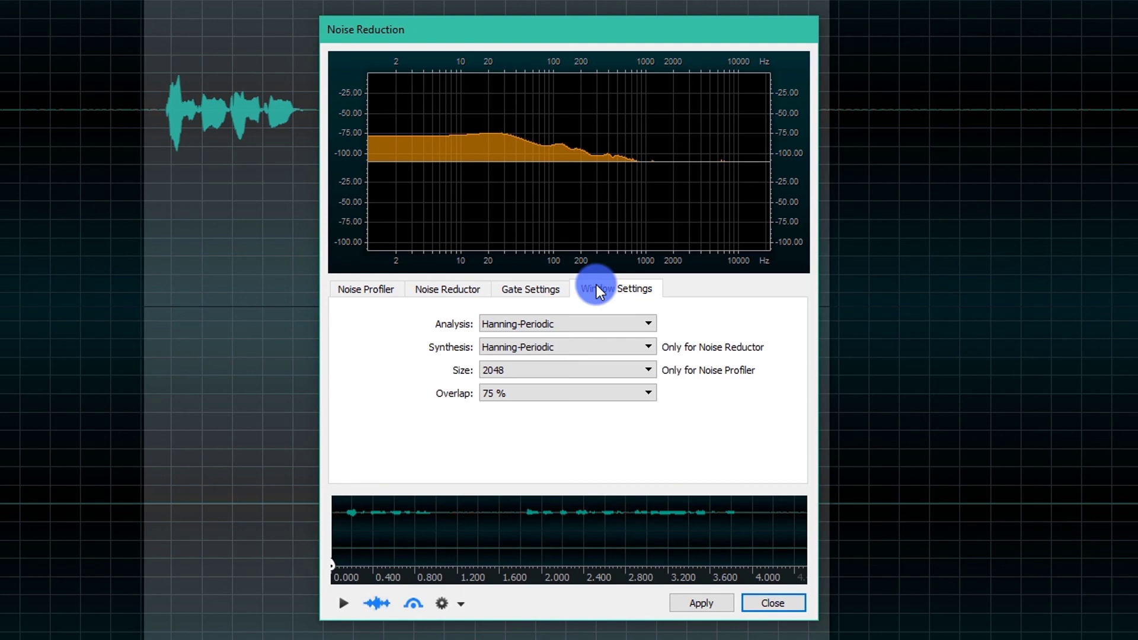